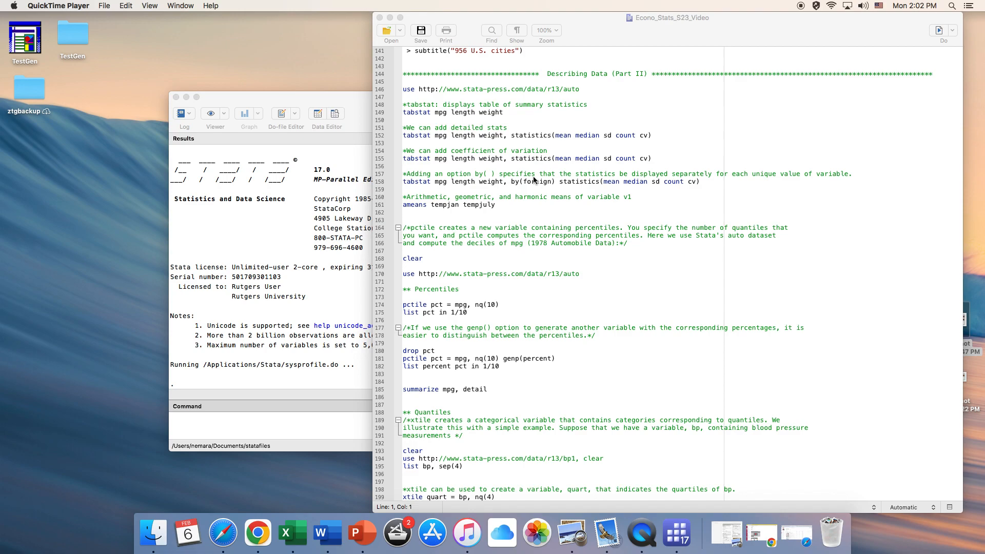
click(512, 90)
drag(591, 89, 398, 95)
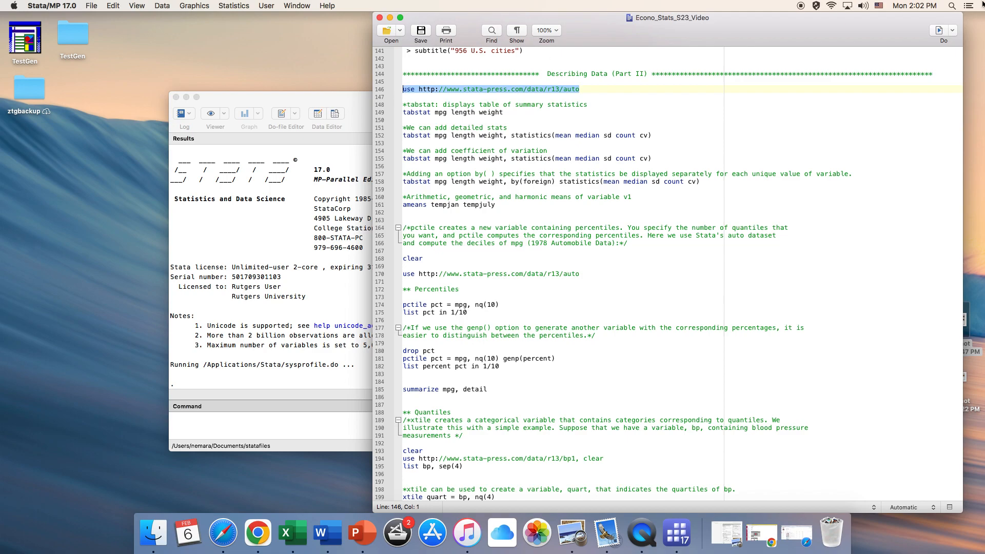
click(939, 30)
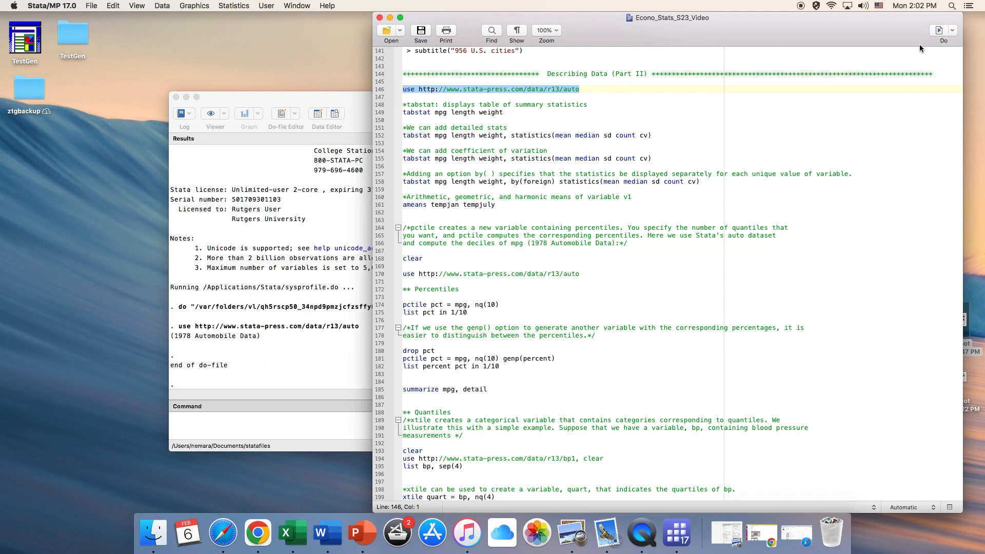
click(348, 298)
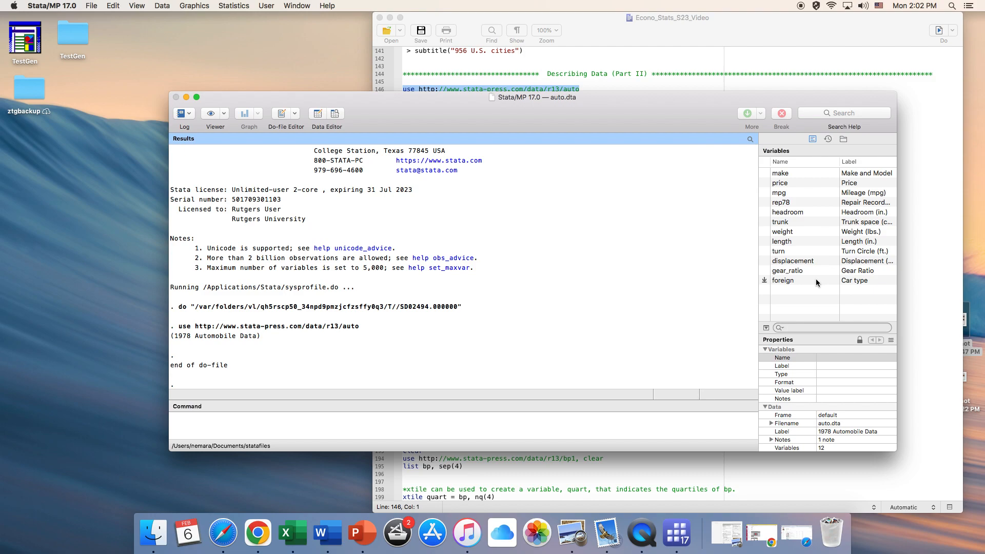
click(919, 274)
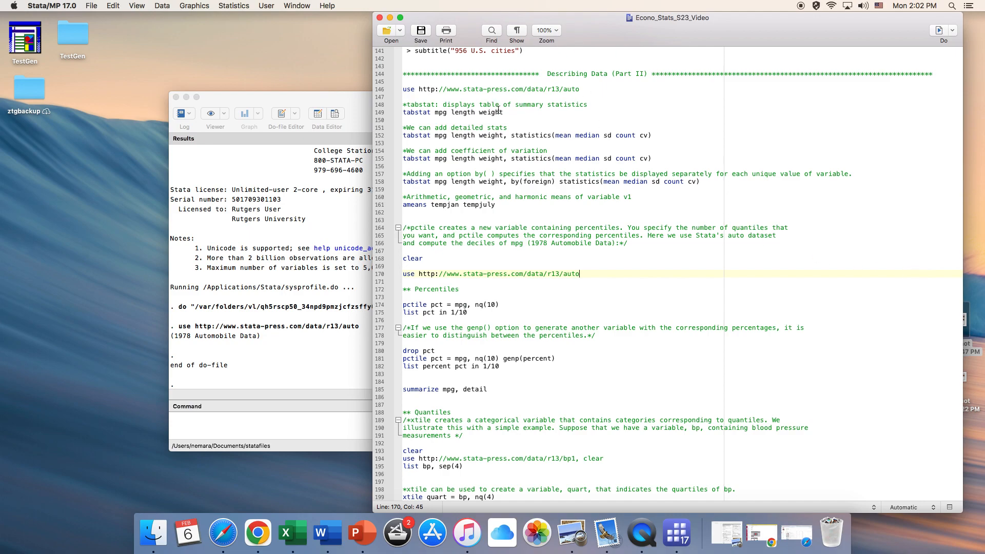
- Run the basic tabstat command for mpg, length and weight from the do-file
drag(434, 113, 395, 120)
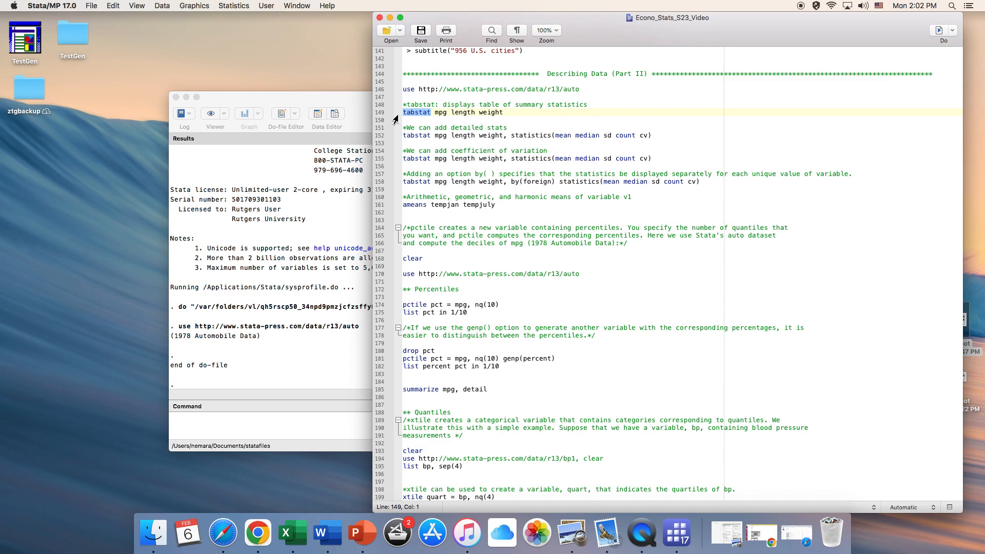
drag(518, 114, 436, 116)
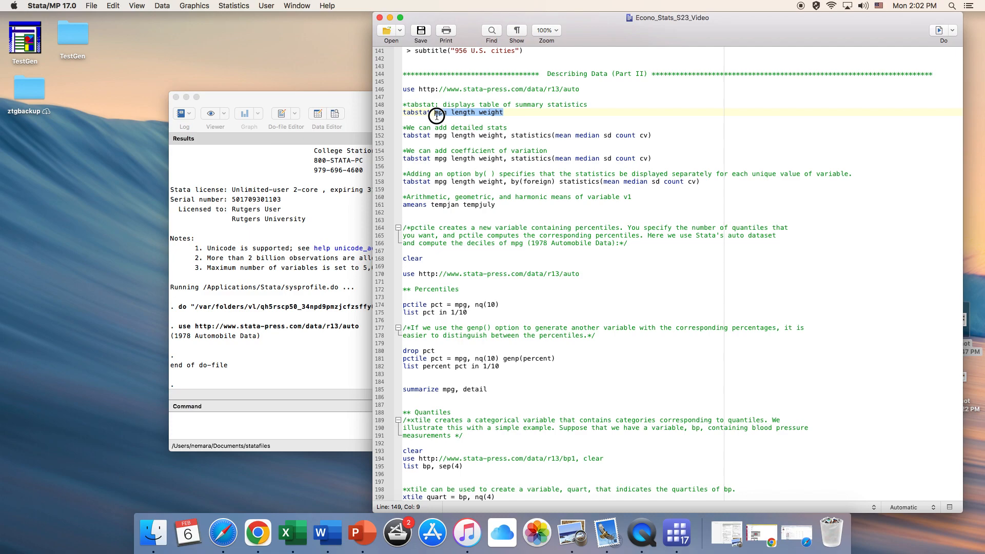
drag(437, 116, 400, 110)
click(939, 32)
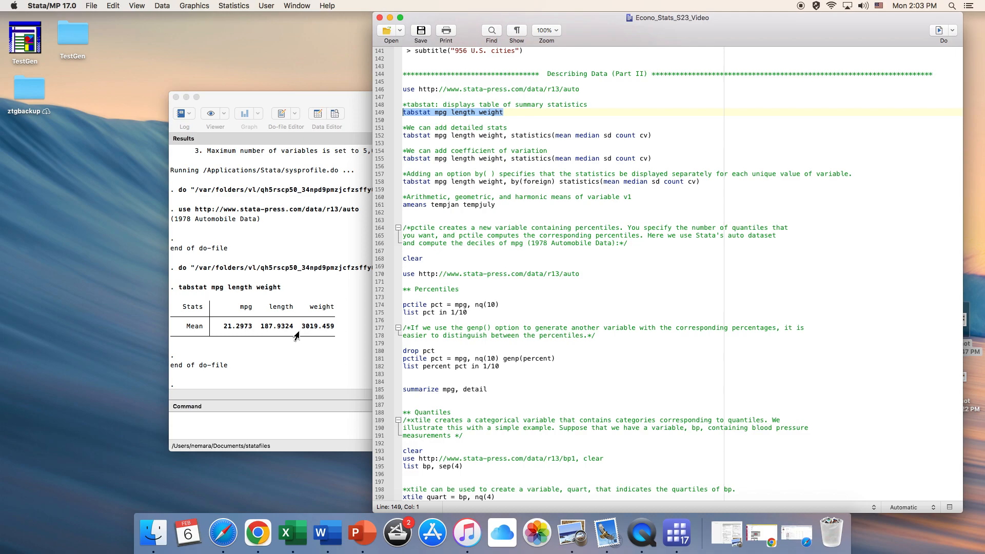
- Run the detailed tabstat line for mpg, length and weight with statistics(mean median sd count cv)
drag(431, 112, 399, 116)
click(505, 137)
drag(505, 138, 506, 138)
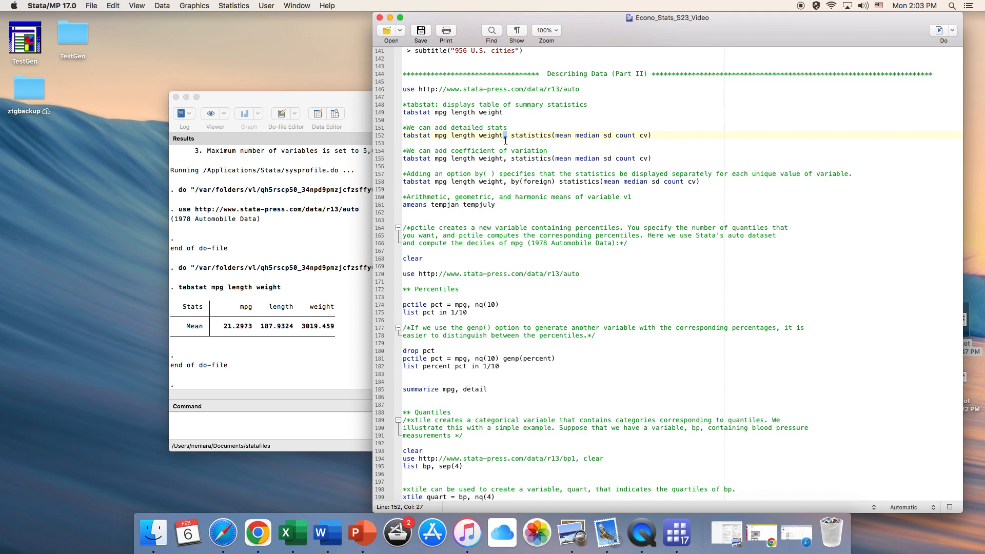
drag(513, 139, 551, 136)
click(568, 136)
click(586, 137)
click(611, 136)
click(616, 135)
click(644, 136)
double_click(645, 135)
drag(652, 136, 392, 137)
click(939, 31)
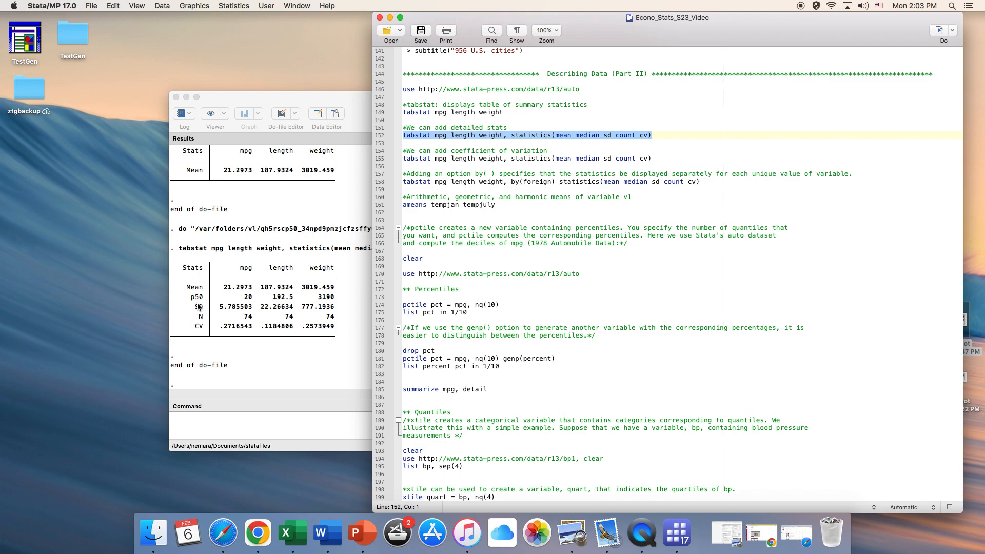
- Remove cv from the statistics option in the detailed stats line and rerun it with mean, median, sd and count
click(593, 142)
drag(575, 135, 553, 136)
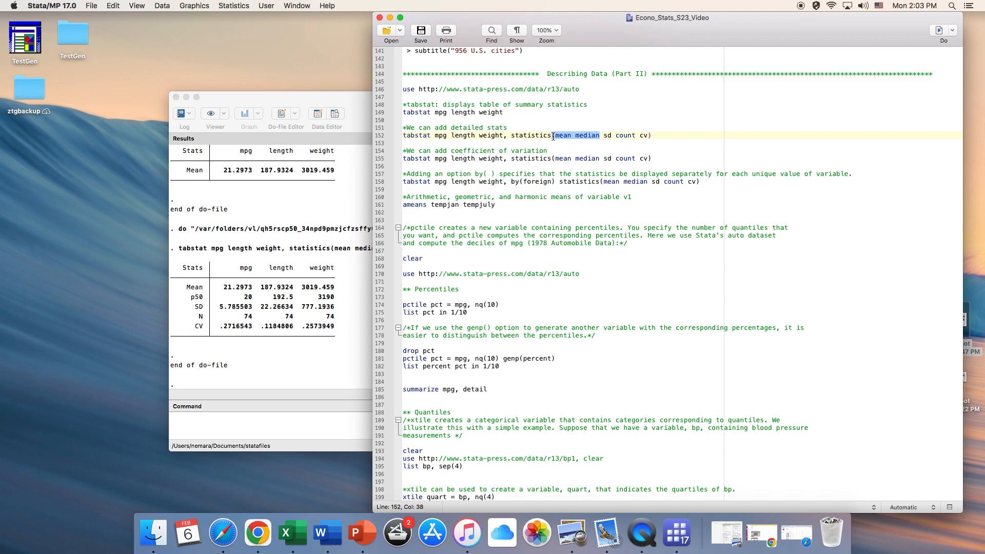
drag(603, 135, 646, 135)
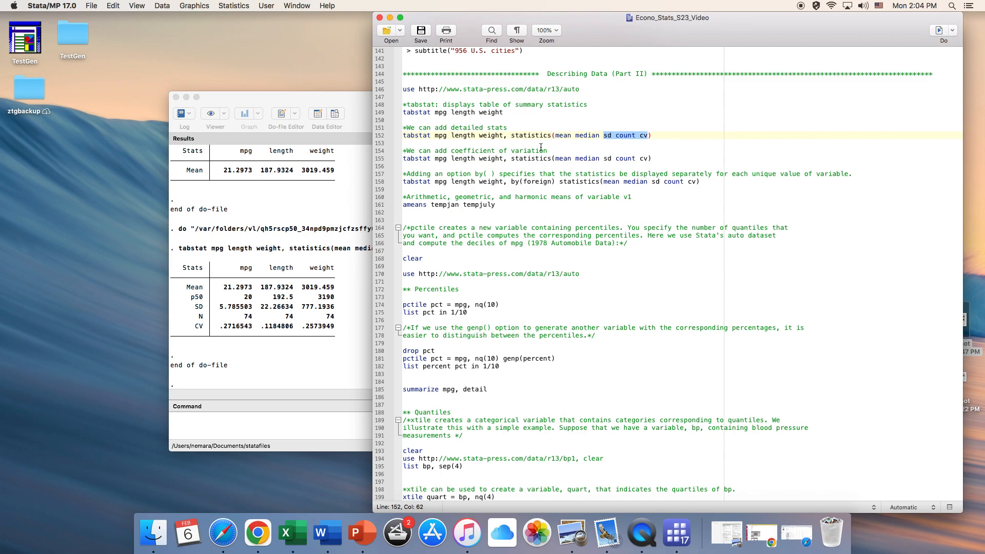
click(637, 135)
click(647, 136)
key(BackSpace)
key(BackSpace)
key(BackSpace)
drag(648, 136, 374, 136)
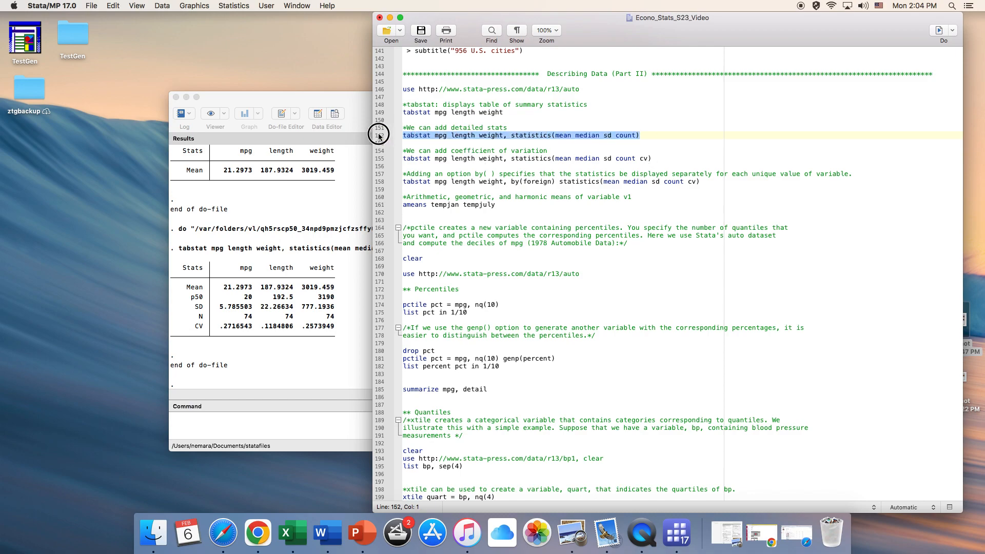
click(939, 30)
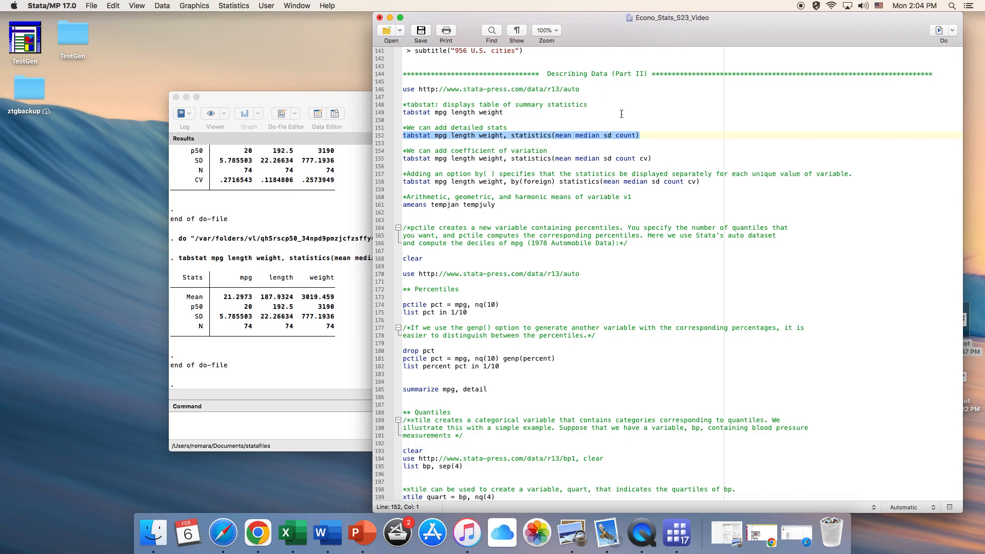
- Run the tabstat line for mpg, length and weight with by(foreign) and statistics(mean median sd count cv)
click(546, 158)
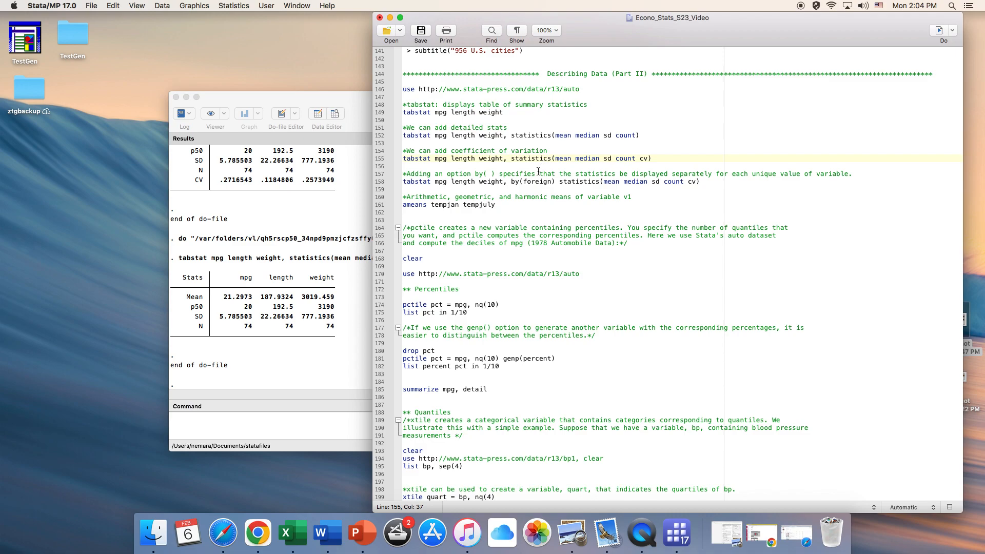
drag(511, 181, 556, 182)
click(557, 188)
drag(718, 181, 385, 182)
click(942, 32)
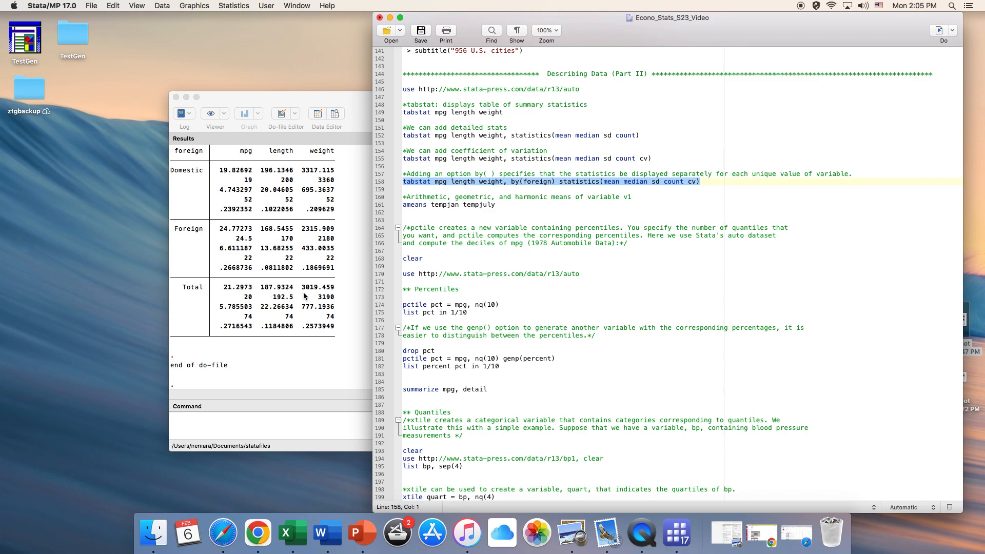
- Compare the domestic, foreign and total statistics in the grouped table with the earlier ungrouped tabstat results
scroll(226, 291, up, 5)
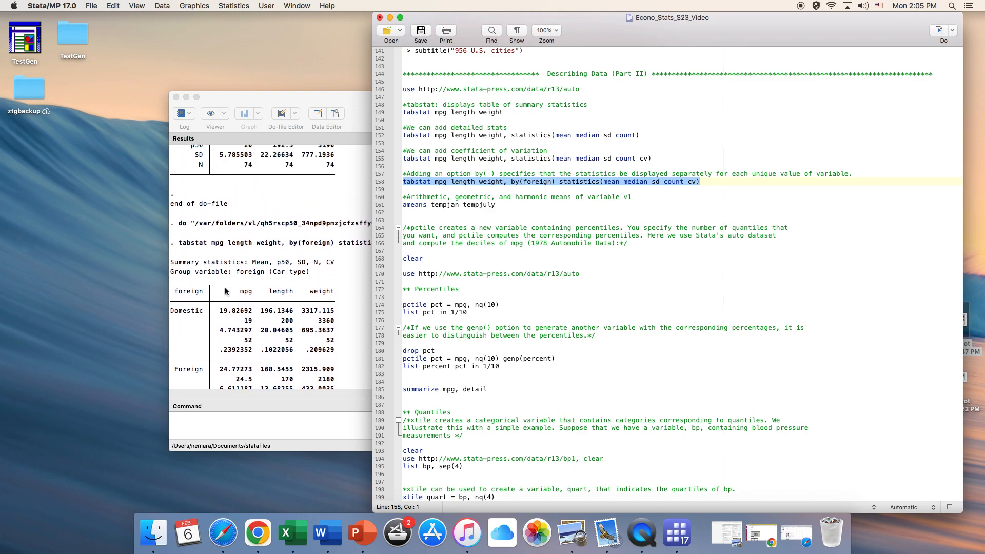
scroll(226, 291, up, 4)
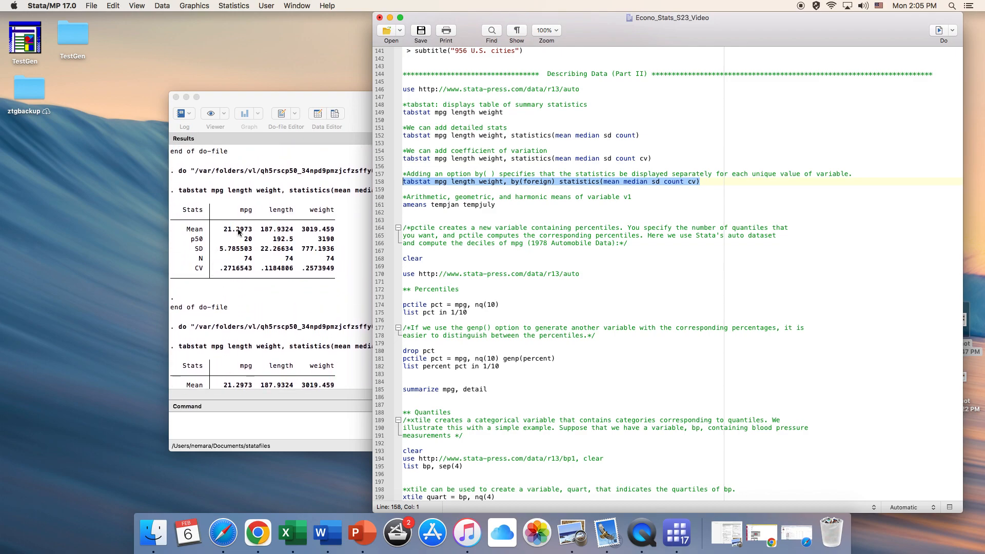
scroll(263, 284, down, 3)
scroll(263, 285, down, 4)
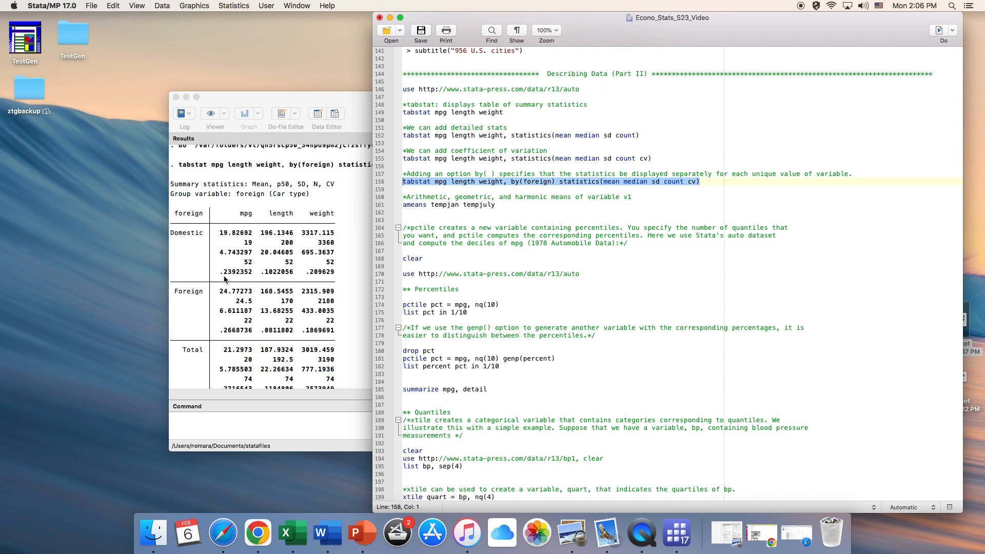
click(248, 262)
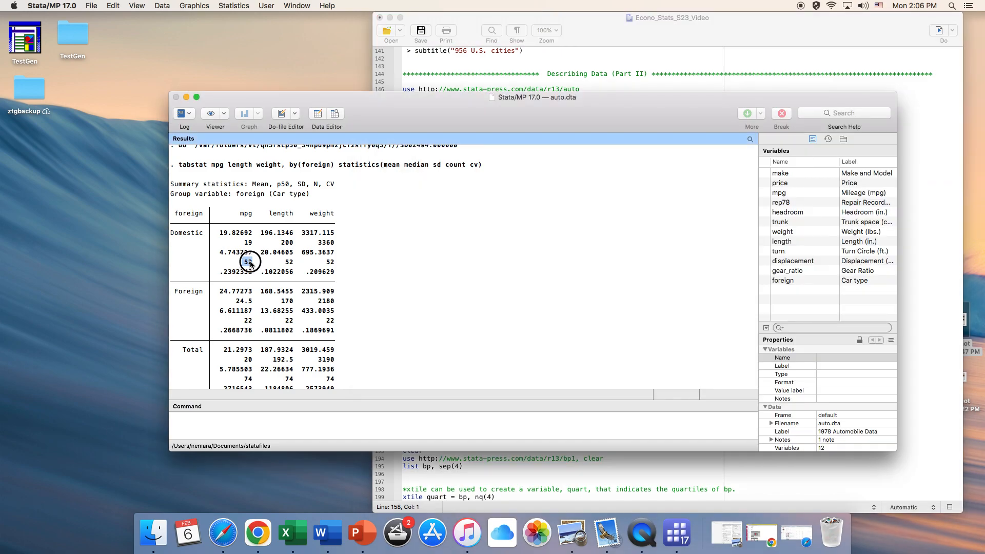
double_click(248, 320)
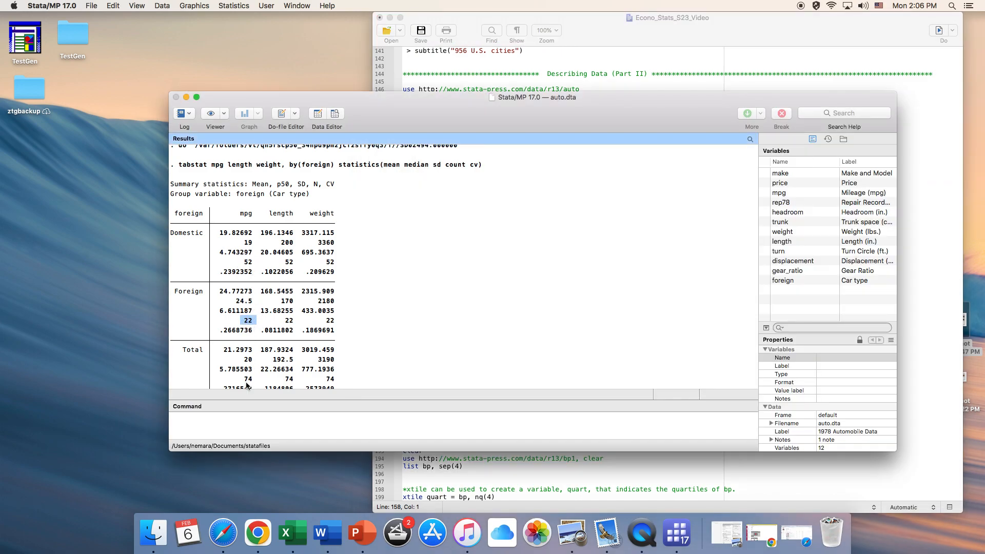
double_click(249, 379)
click(249, 322)
scroll(267, 313, down, 2)
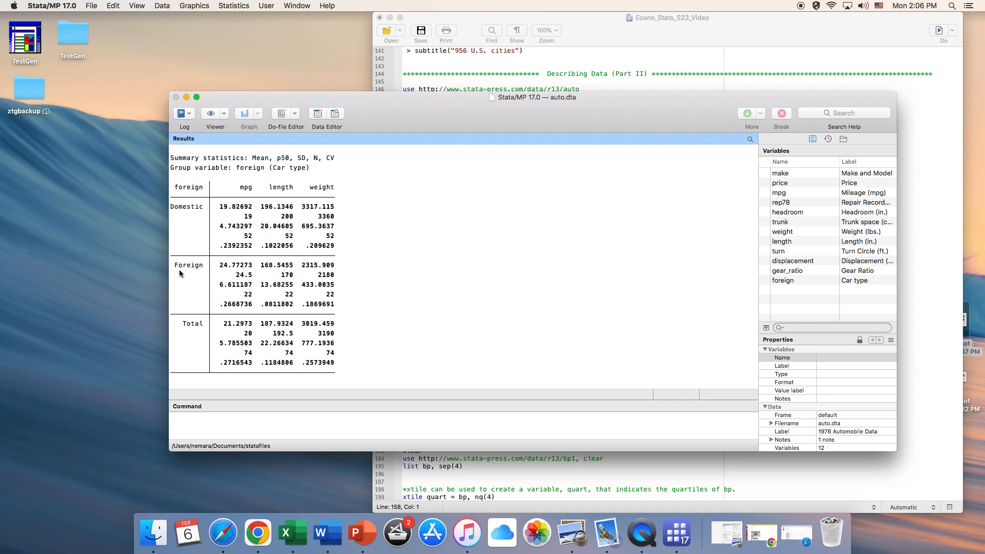
drag(257, 266, 291, 270)
click(682, 73)
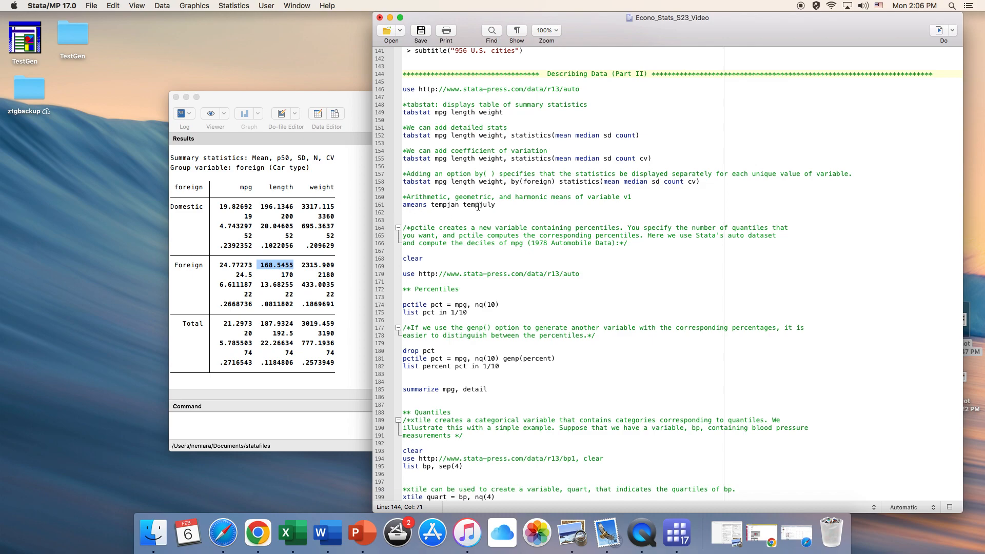
- Copy the clear and use citytemp lines from the two-cumulatives section to directly above the ameans tempjan tempjuly command
scroll(478, 207, up, 10)
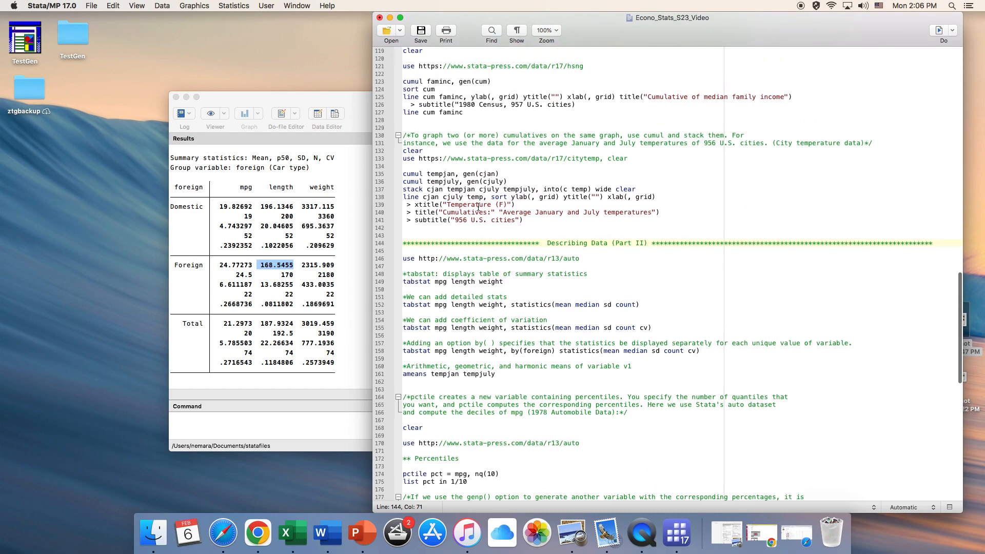
scroll(478, 207, up, 1)
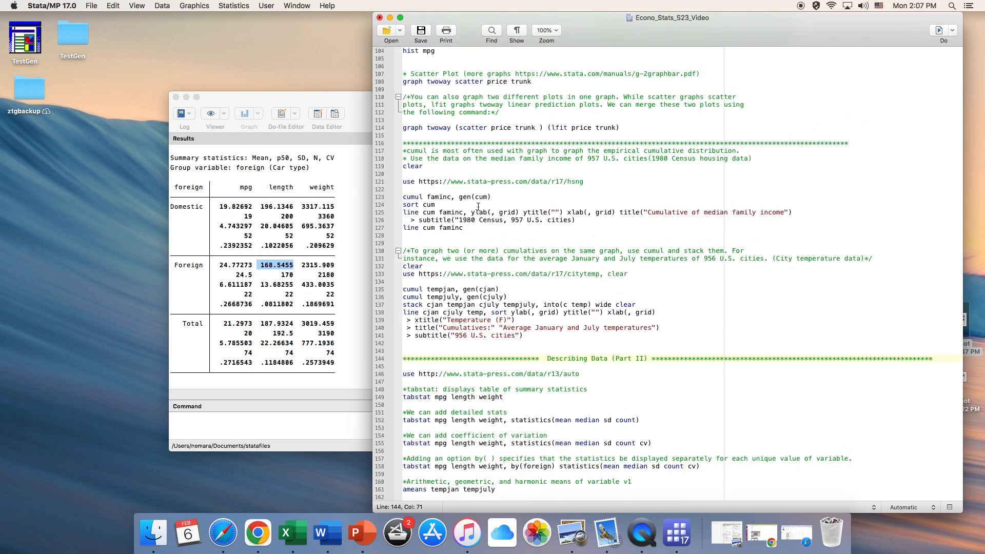
scroll(478, 207, up, 5)
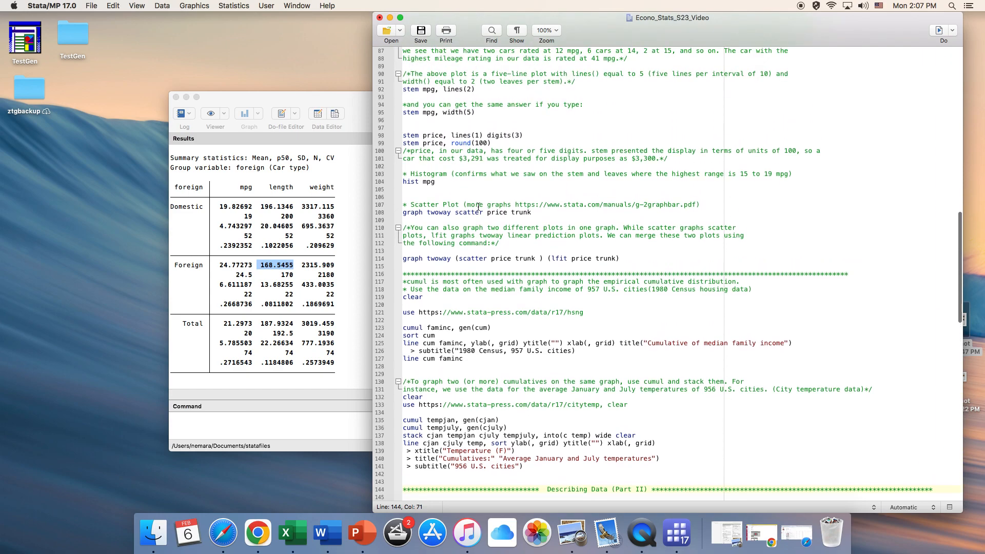
scroll(478, 206, up, 3)
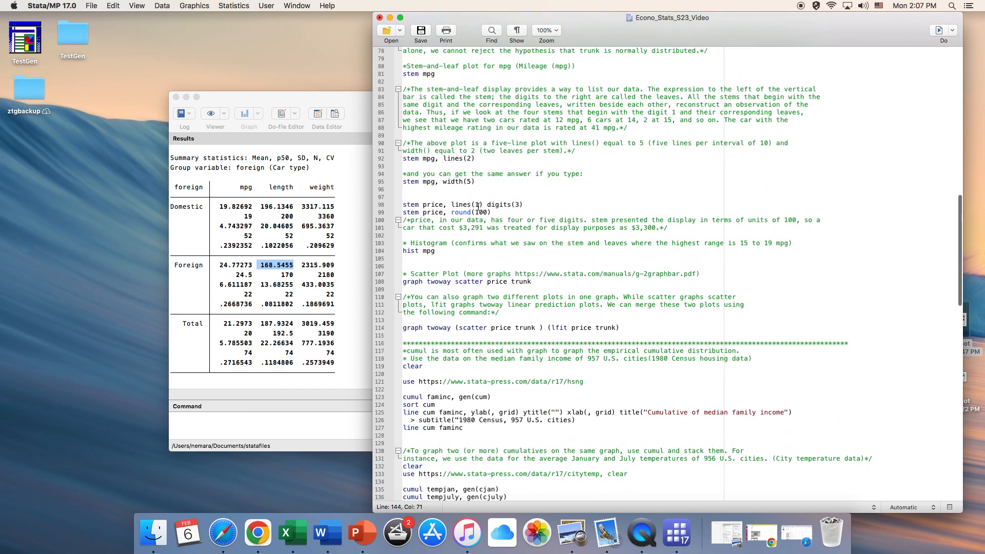
scroll(478, 207, down, 5)
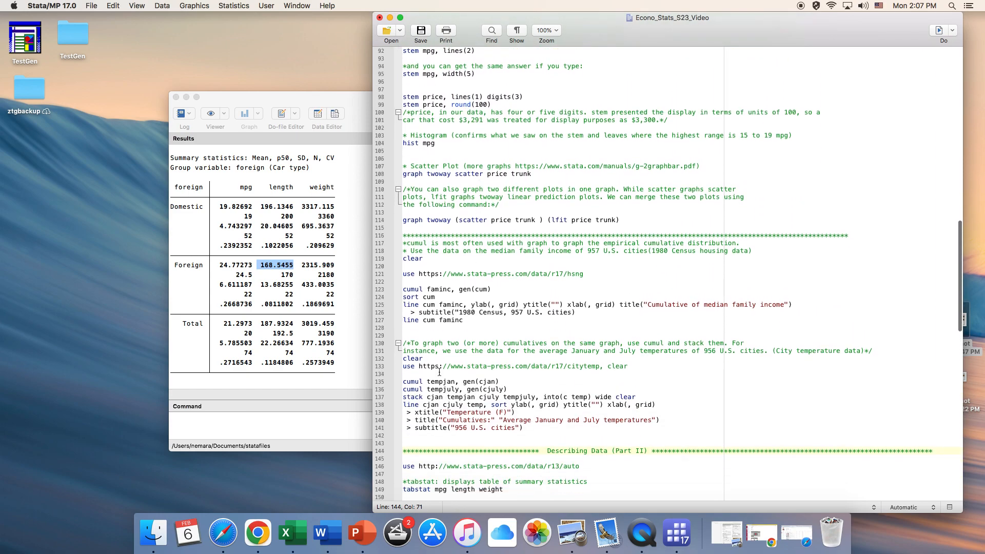
drag(402, 359, 424, 358)
drag(512, 362, 645, 369)
key(super+c)
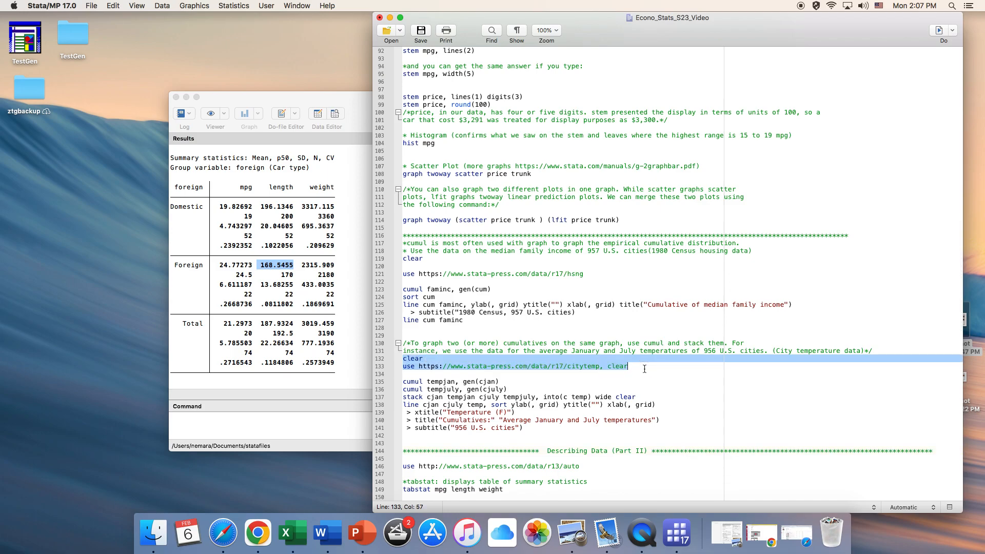
scroll(645, 369, down, 15)
scroll(644, 369, down, 1)
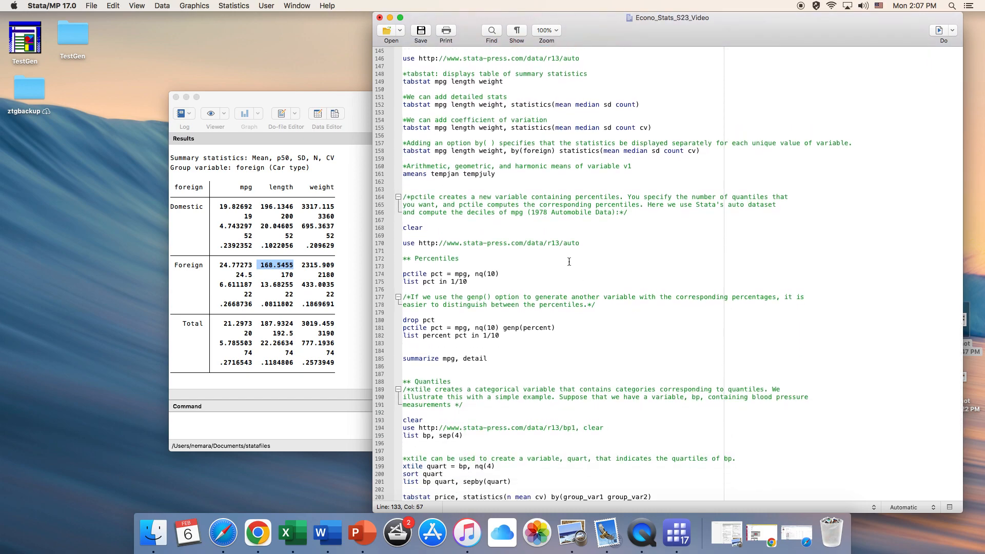
click(649, 165)
key(Return)
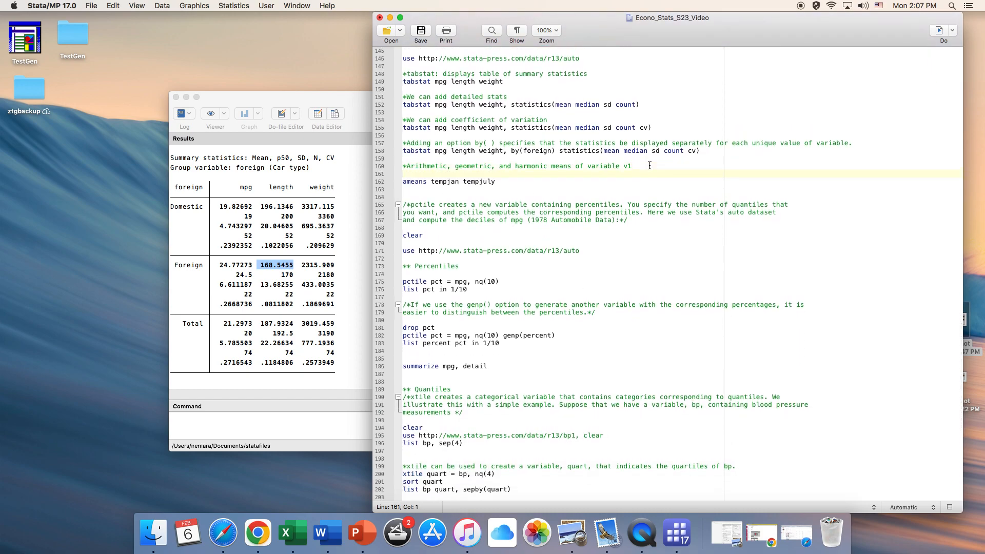
key(super+v)
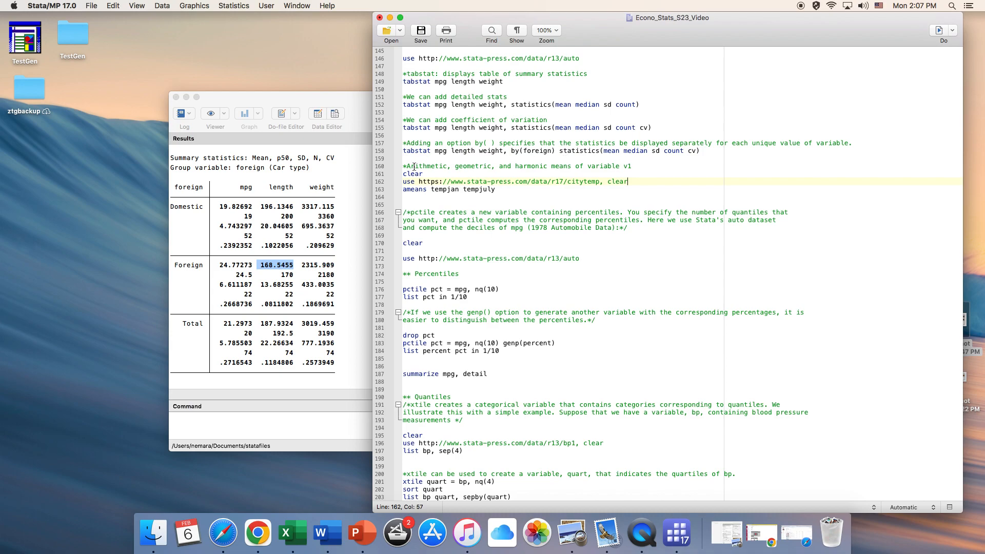
- Replace v1 with tempjuly in the comment about arithmetic, geometric and harmonic means
click(654, 165)
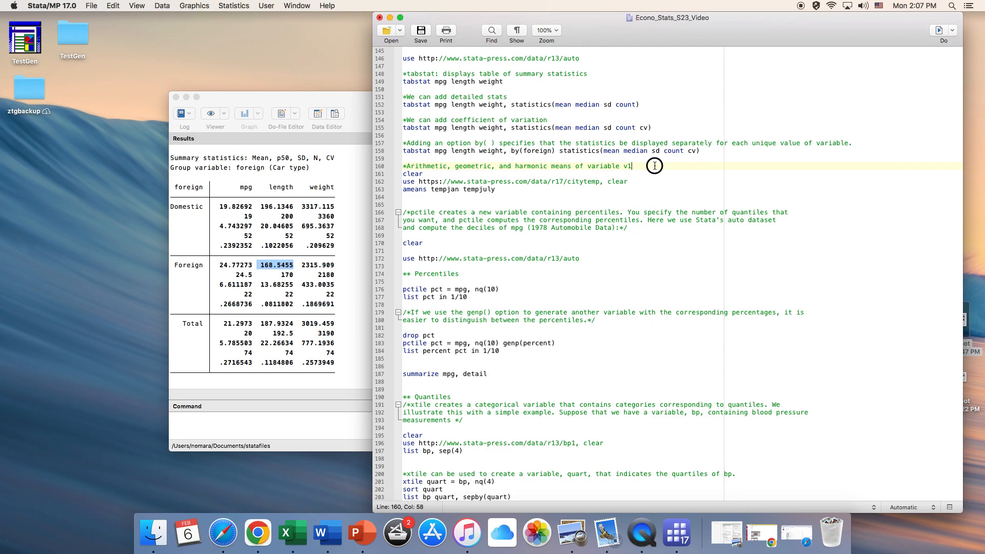
key(BackSpace)
key(BackSpace)
text(tempjuly)
- Delete the ", clear" option from the pasted use citytemp line above the ameans command
drag(522, 192, 409, 174)
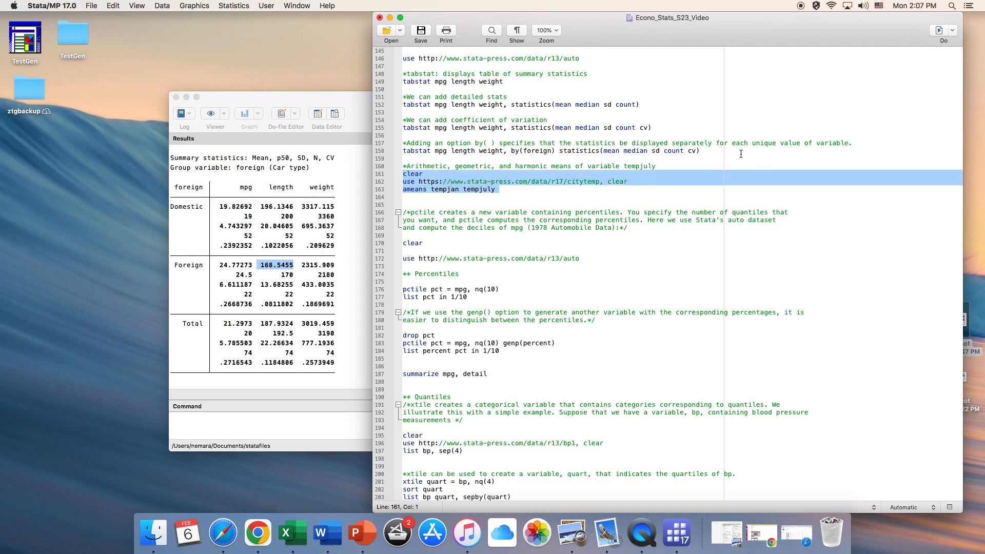
click(651, 189)
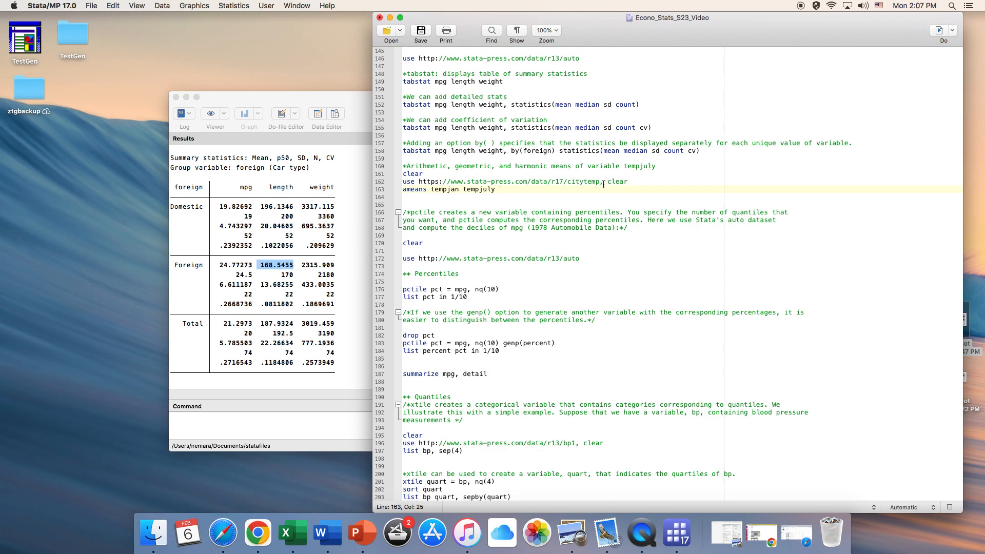
click(646, 183)
key(BackSpace)
key(BackSpace)
key(BackSpace)
key(BackSpace)
key(BackSpace)
key(BackSpace)
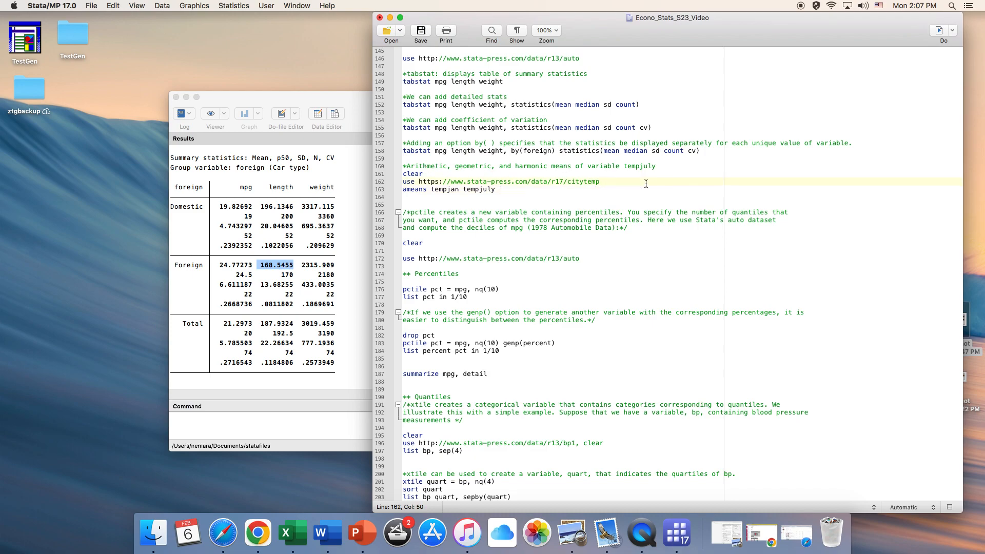
click(499, 188)
drag(600, 182, 357, 168)
click(939, 31)
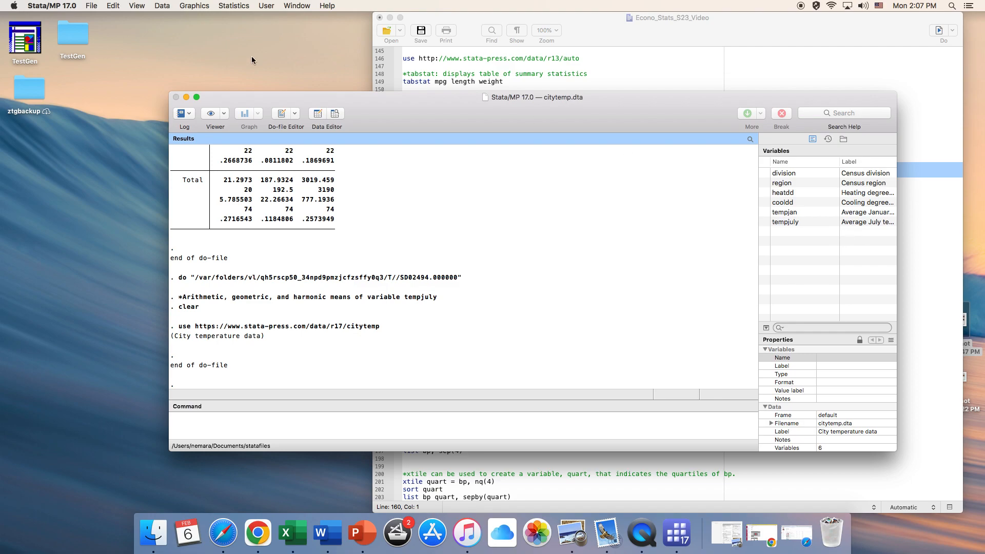
- Look through the citytemp observations in the Data Editor, then close it and return to the do-file
click(319, 114)
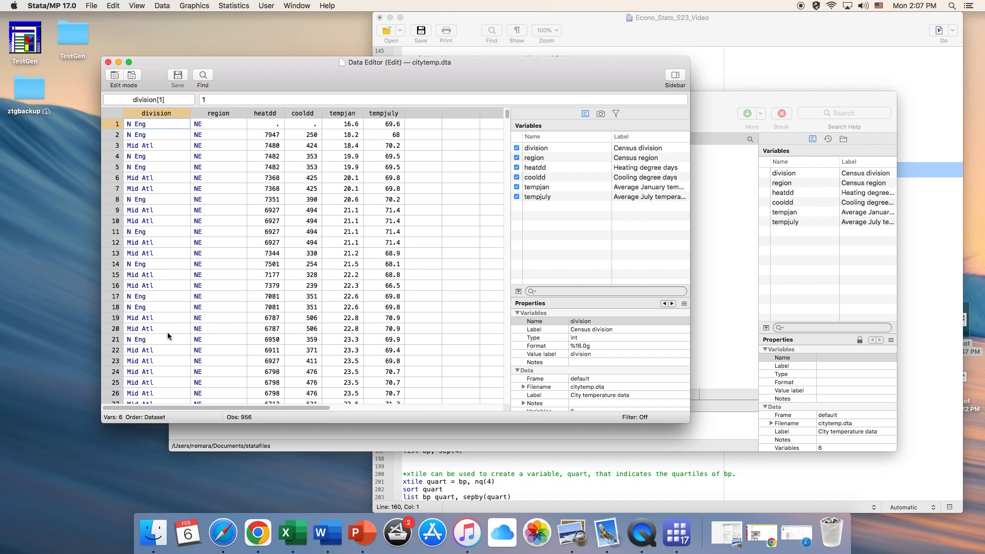
scroll(220, 269, down, 10)
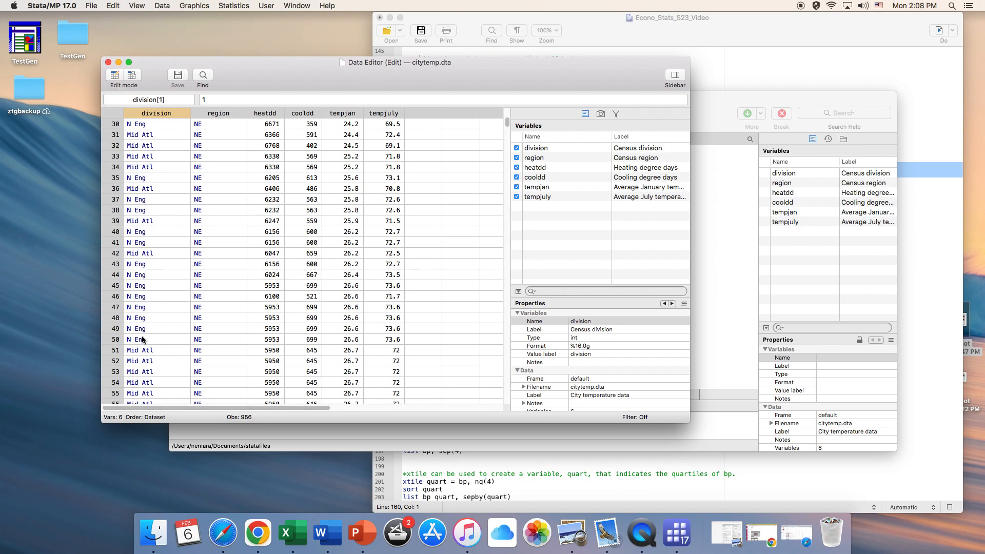
click(108, 62)
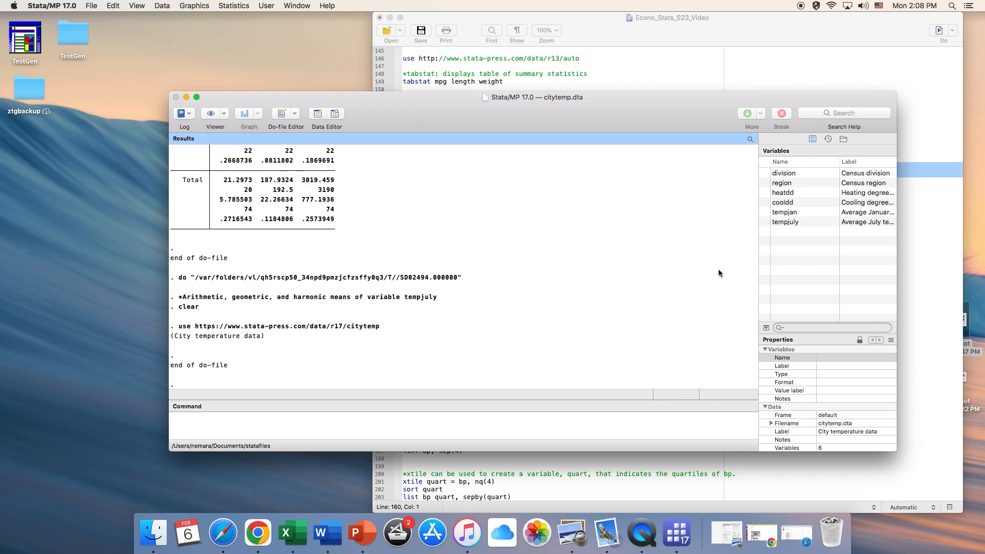
click(932, 281)
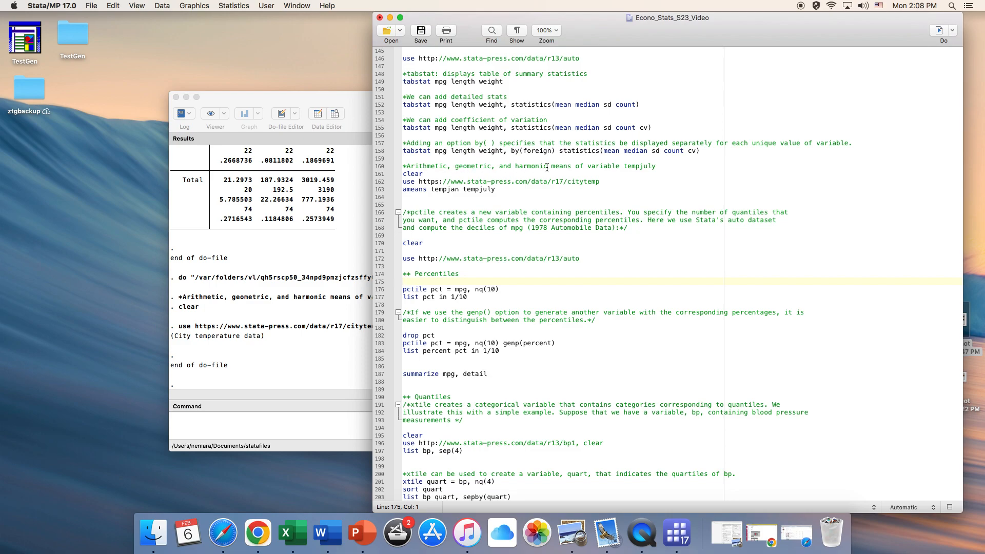
- Run the ameans tempjan tempjuly line to compute the arithmetic, geometric and harmonic means
drag(496, 190, 391, 194)
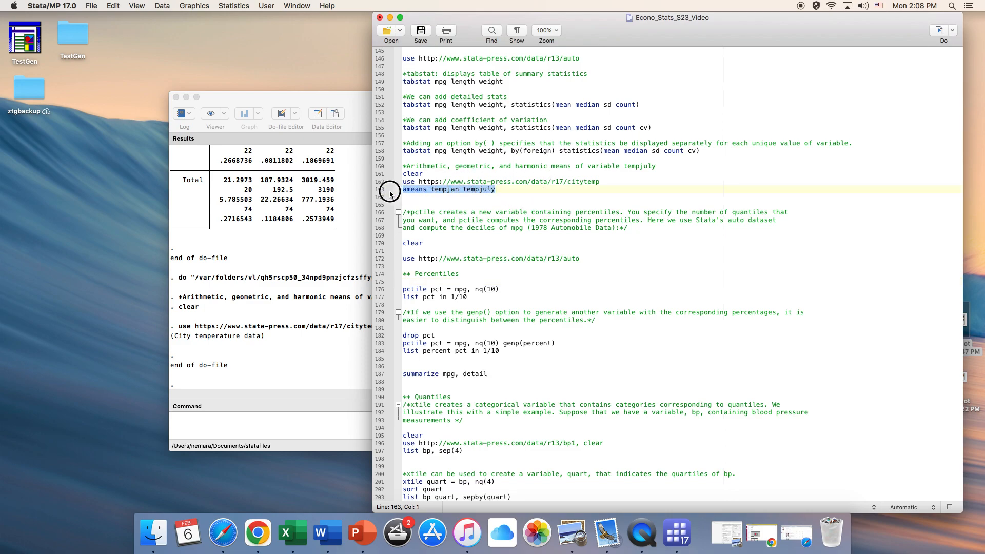
click(426, 221)
double_click(419, 189)
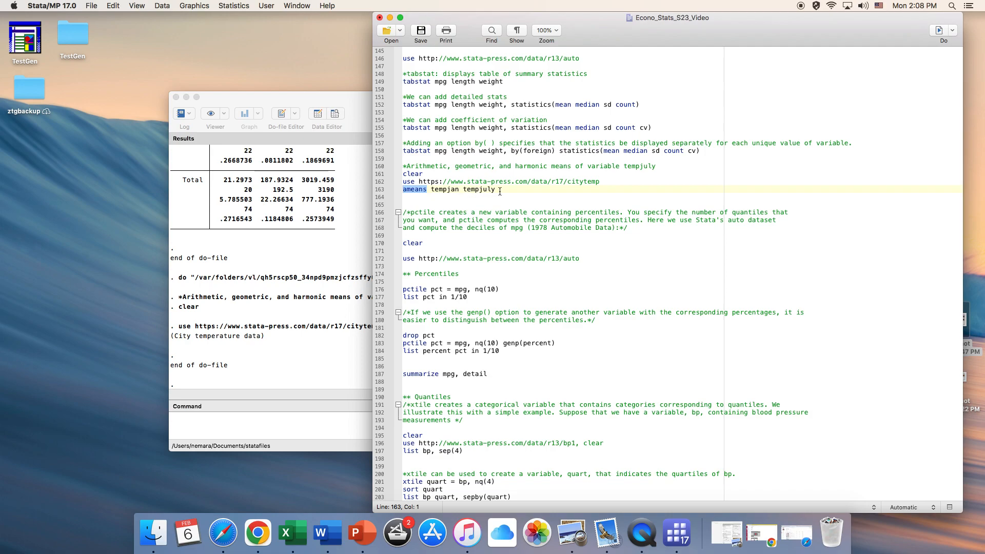
drag(500, 191, 464, 190)
drag(506, 189, 390, 189)
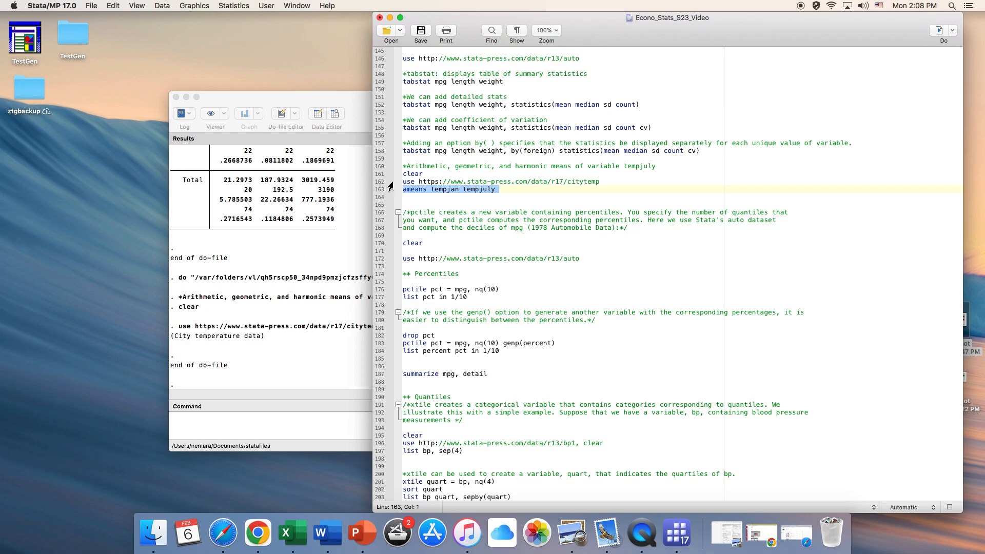
click(939, 31)
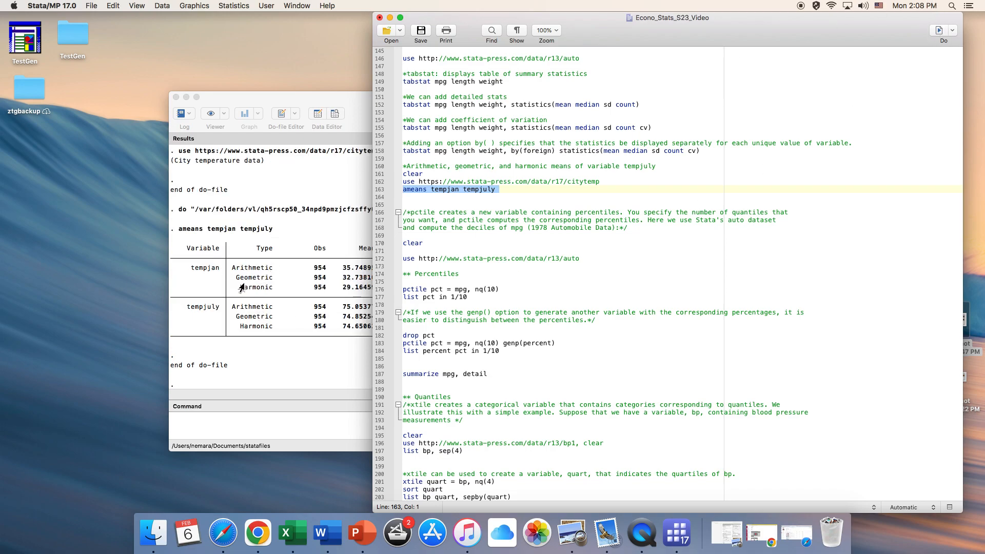
- Examine the tempjan geometric mean and the tempjuly arithmetic mean in the ameans results
click(255, 271)
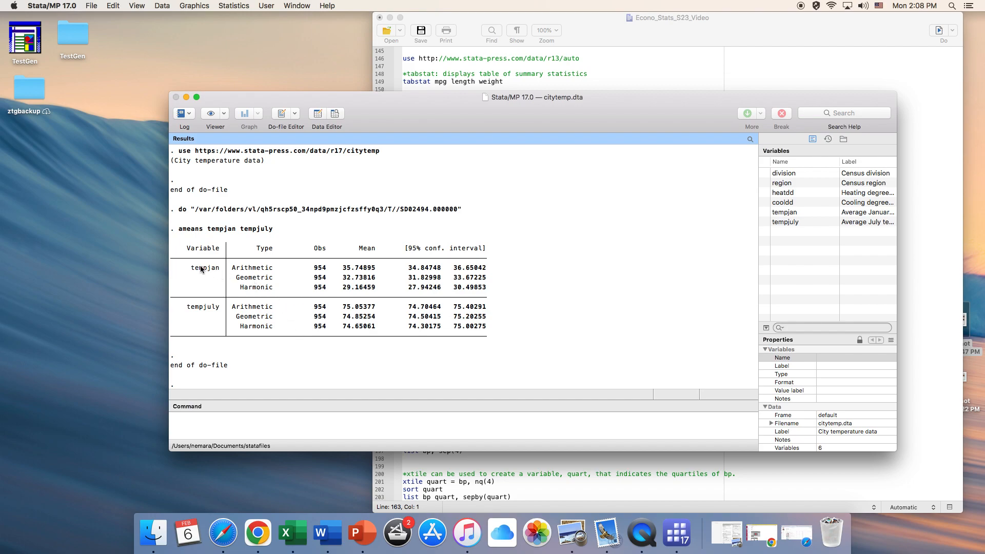
drag(343, 277, 362, 281)
click(343, 308)
drag(343, 309, 362, 308)
click(946, 250)
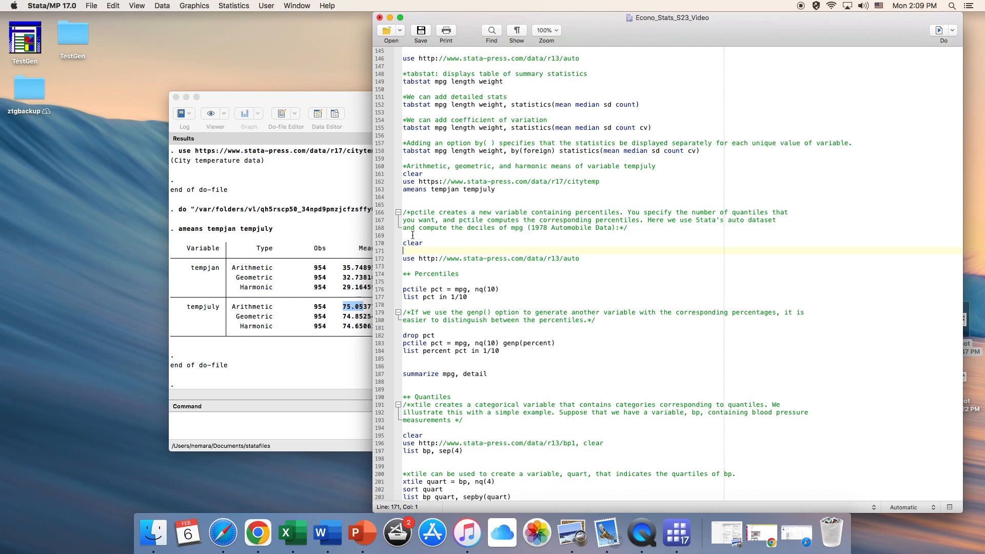
drag(414, 238, 586, 257)
click(939, 32)
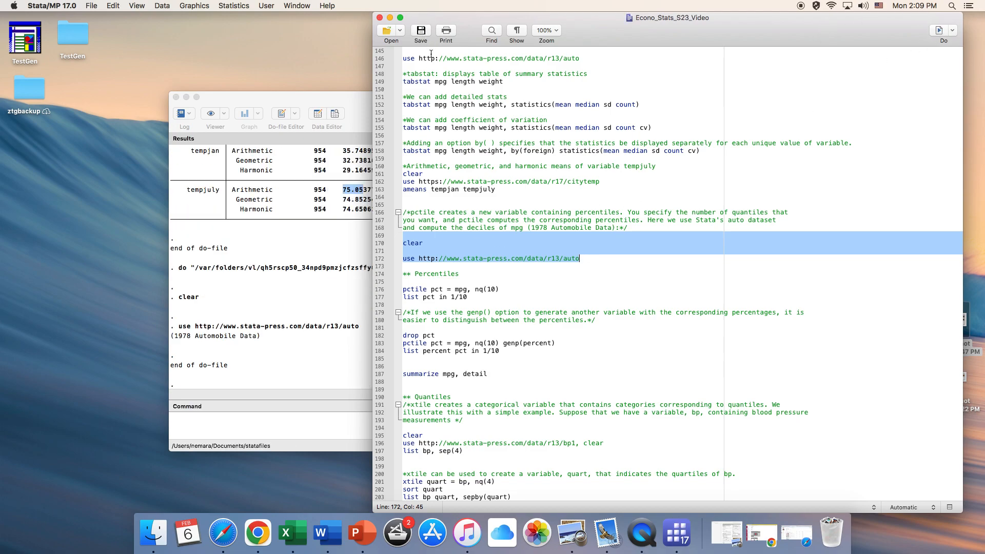
- Compute the deciles of mpg with pctile pct = mpg, nq(10) and display them with list pct in 1/10
scroll(498, 261, down, 3)
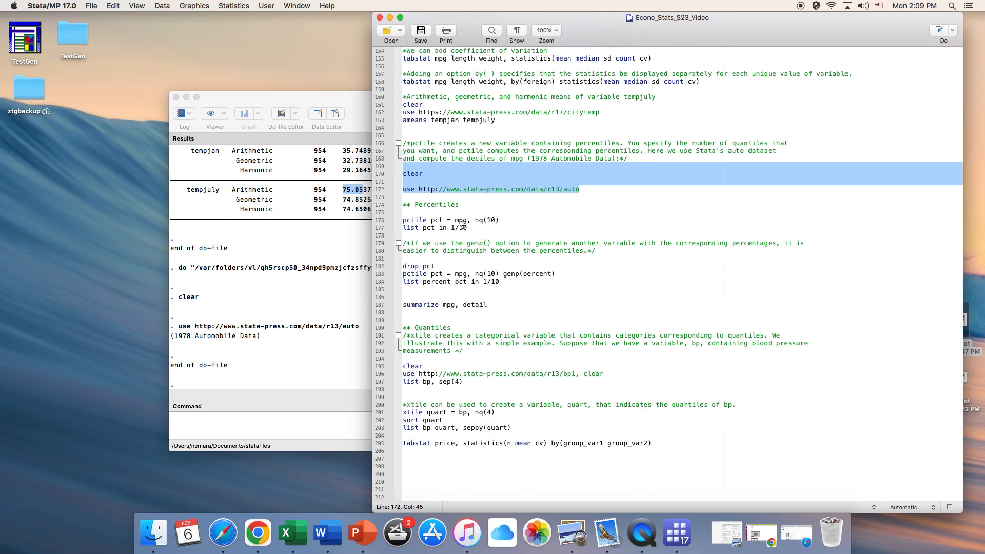
drag(454, 221, 467, 222)
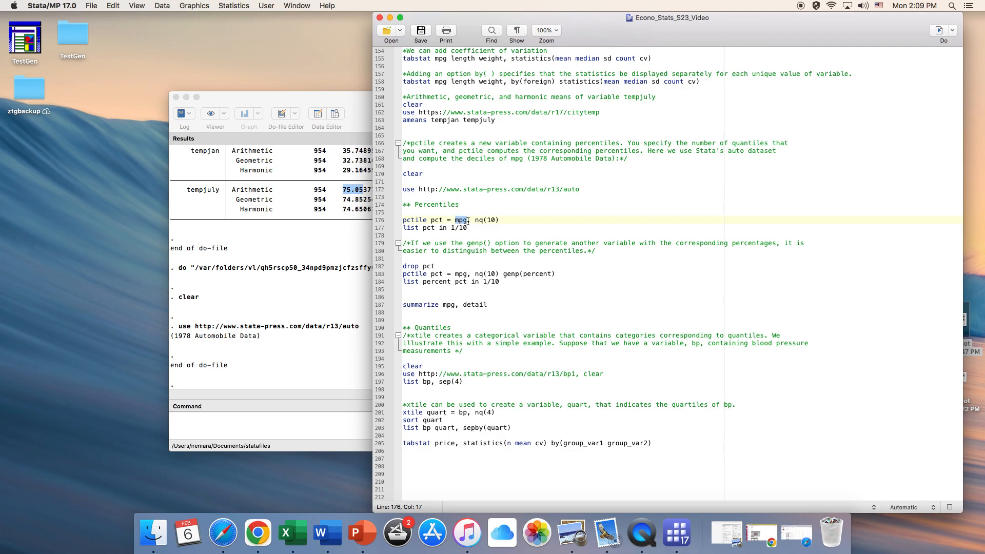
drag(420, 227, 398, 228)
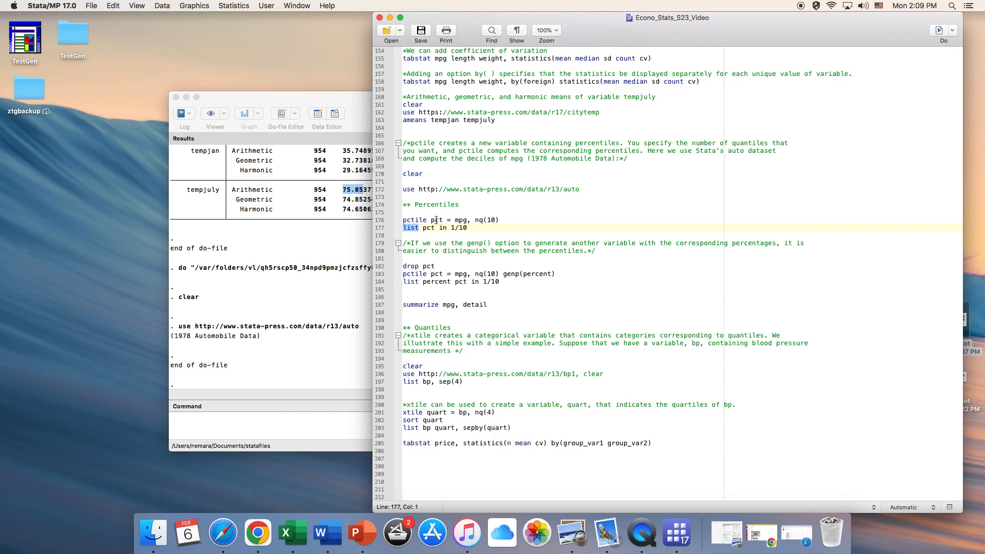
drag(432, 219, 443, 219)
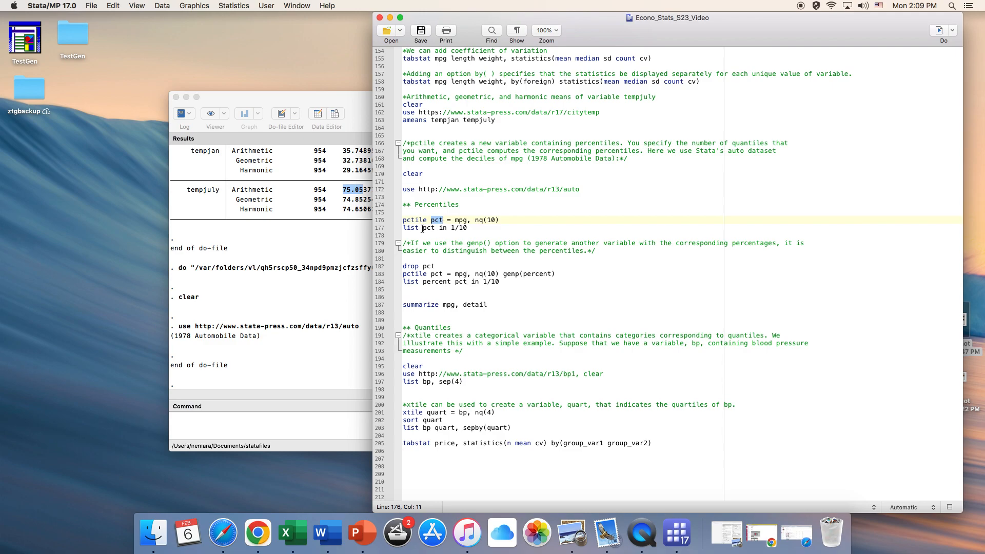
drag(422, 227, 437, 229)
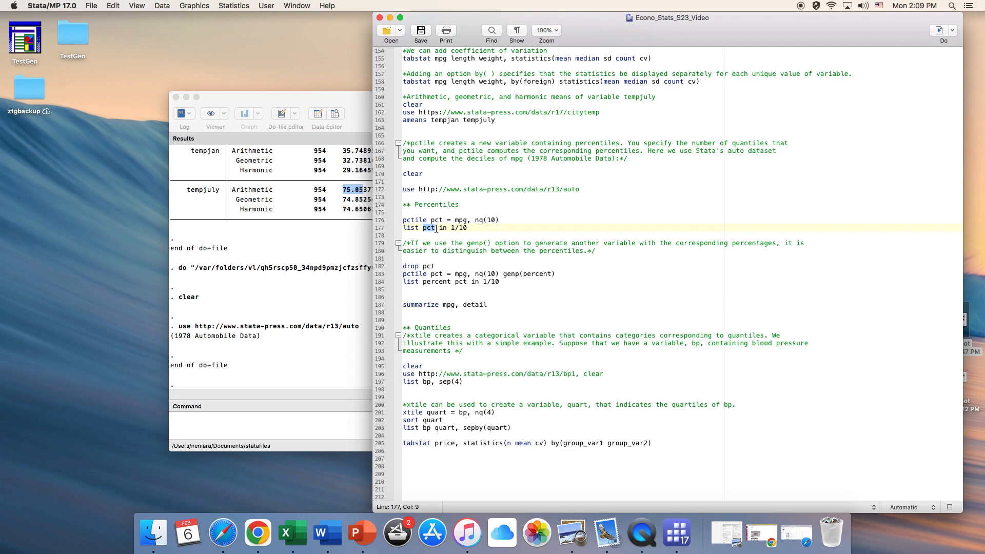
drag(414, 213, 479, 228)
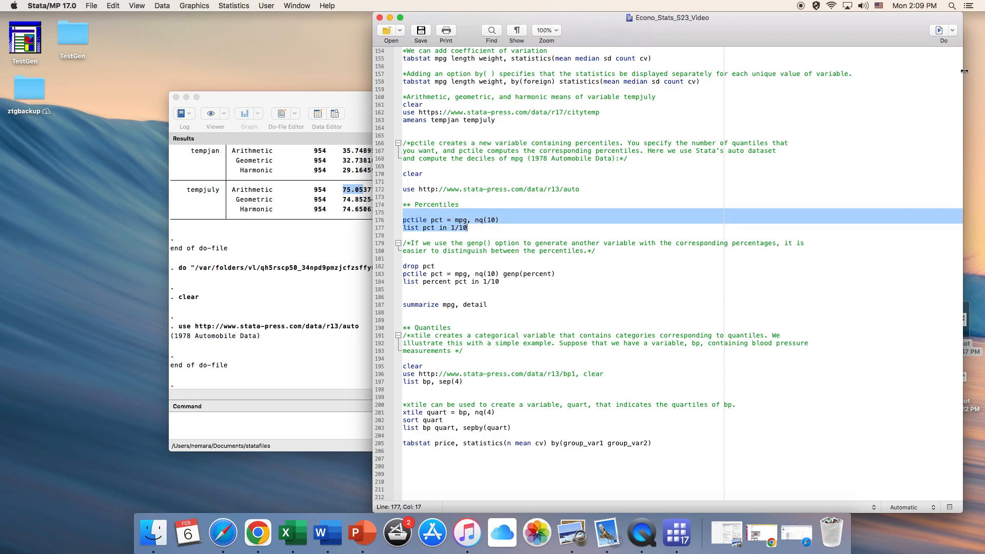
click(941, 32)
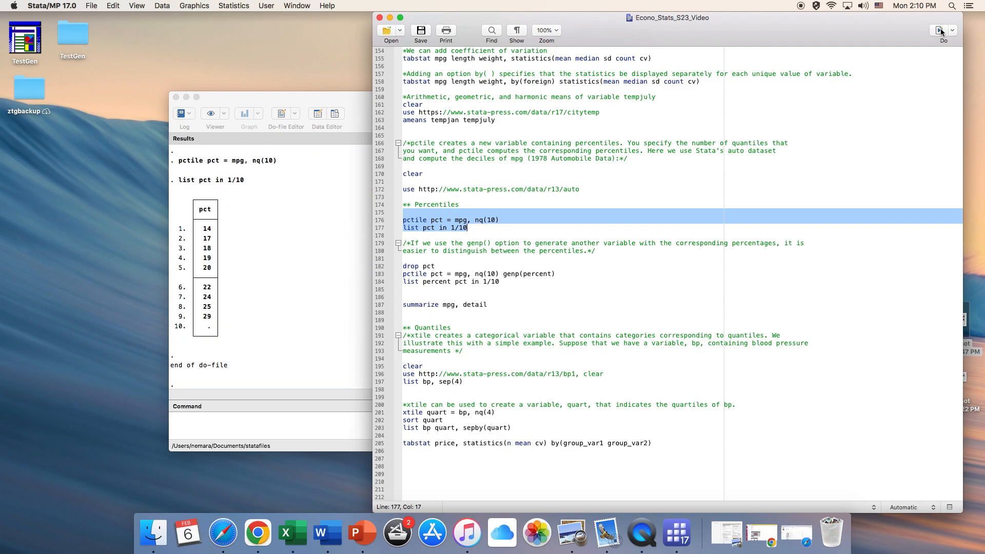
click(220, 284)
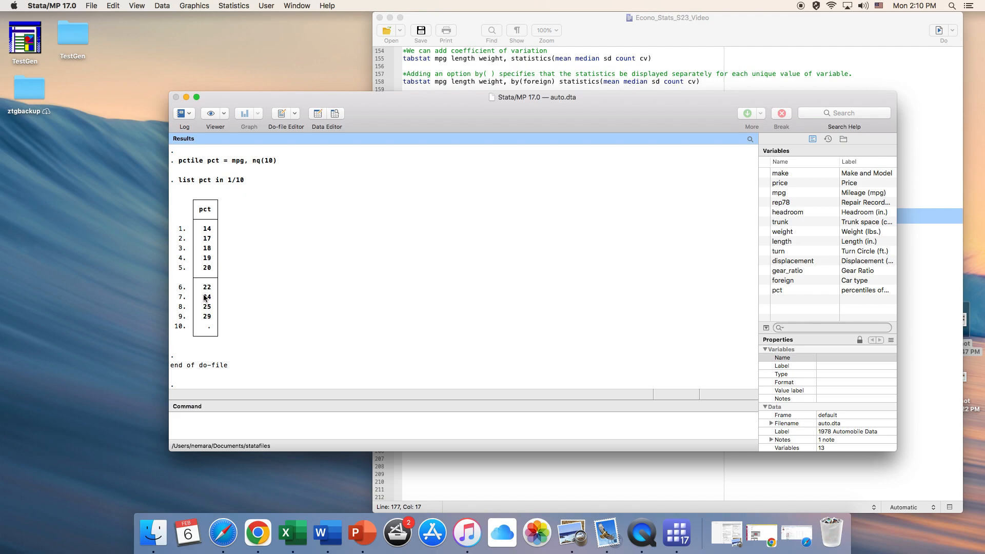
- Run the drop pct line to remove the existing percentile variable from the data
click(910, 260)
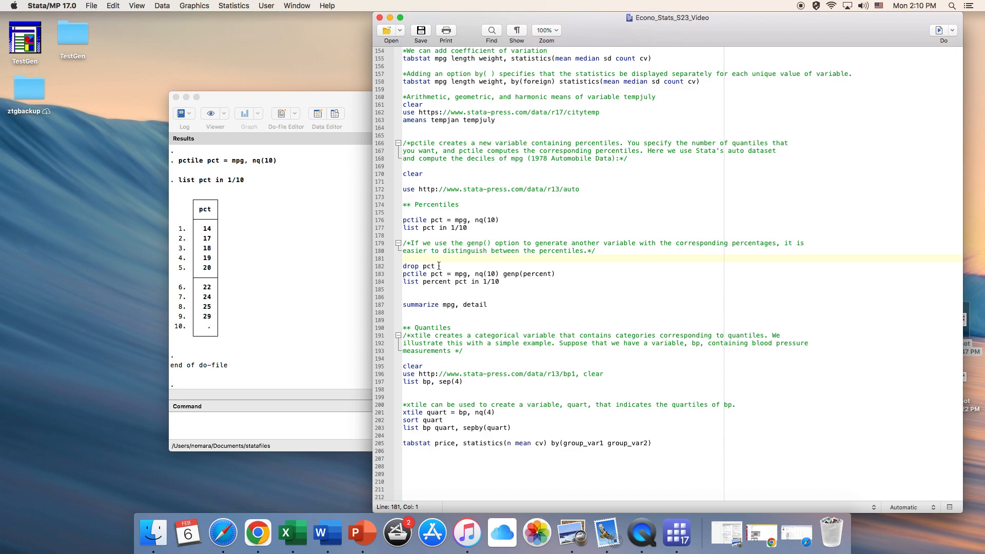
drag(439, 266, 396, 270)
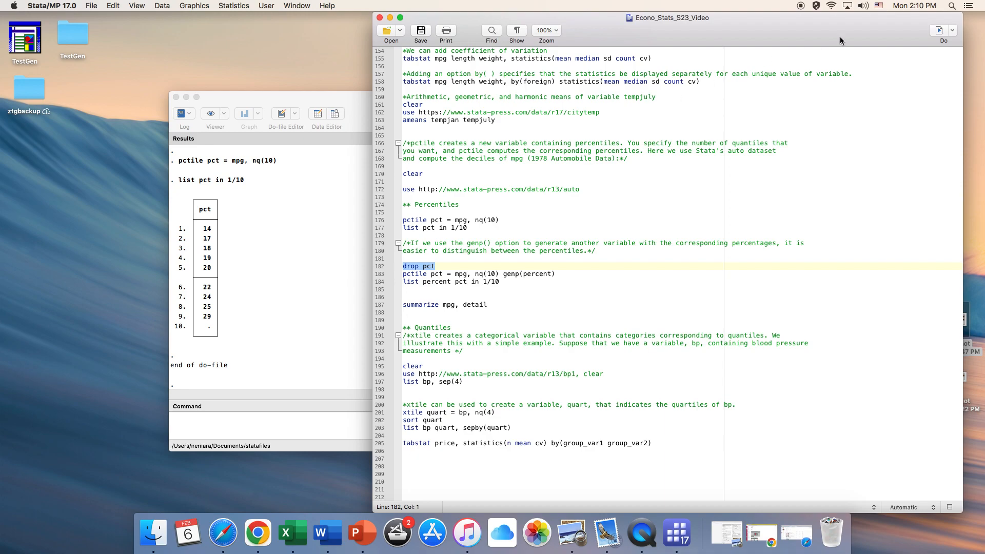
click(939, 31)
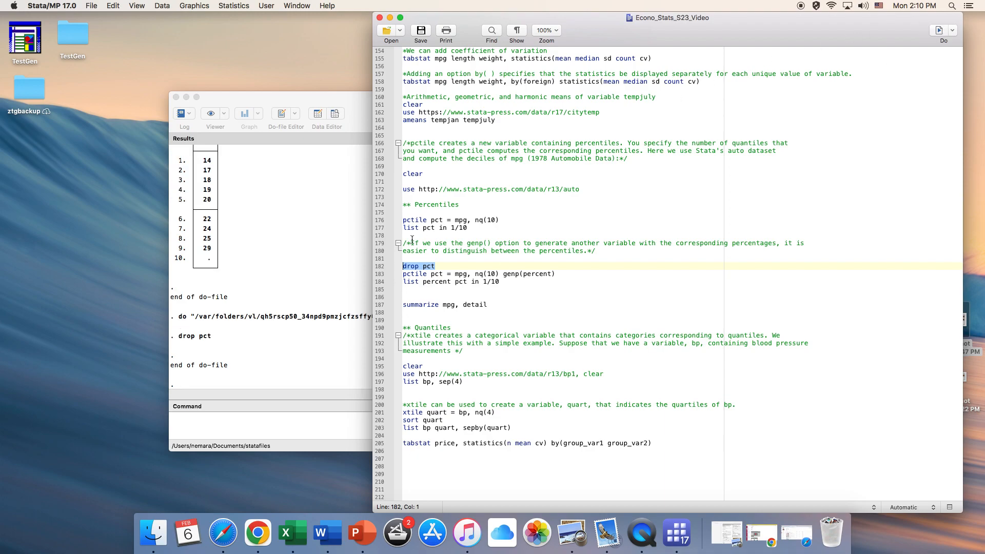
- Run pctile pct = mpg, nq(10) genp(percent) to recreate the deciles together with their corresponding percentages
drag(430, 221, 447, 220)
click(453, 267)
drag(404, 276, 555, 276)
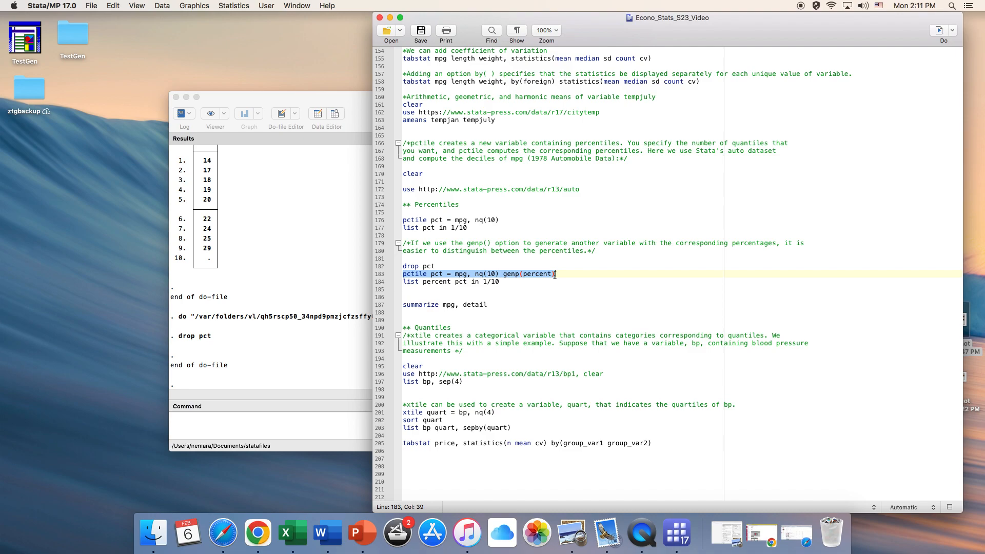
click(940, 29)
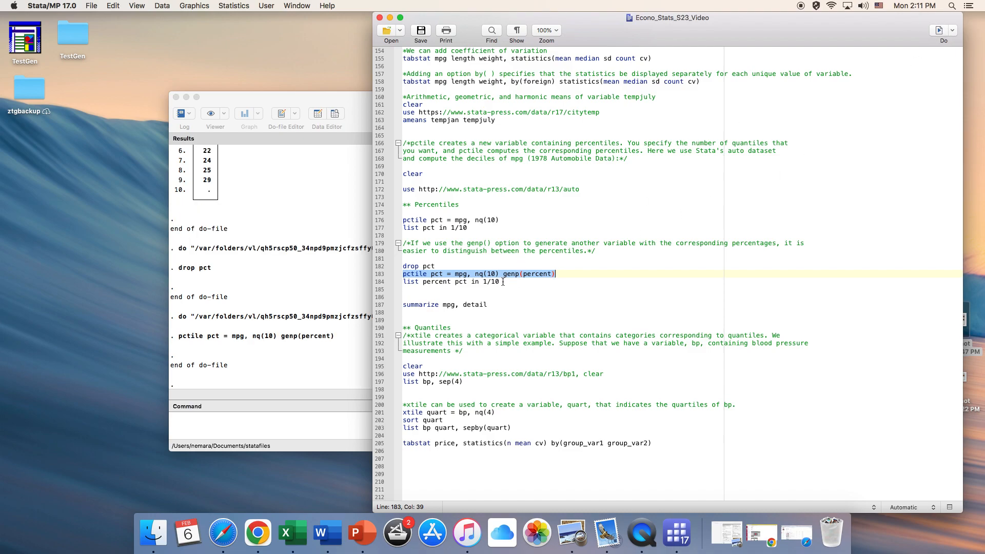
- Run list percent pct in 1/10 to display the percentages beside the mpg deciles
drag(437, 229, 423, 230)
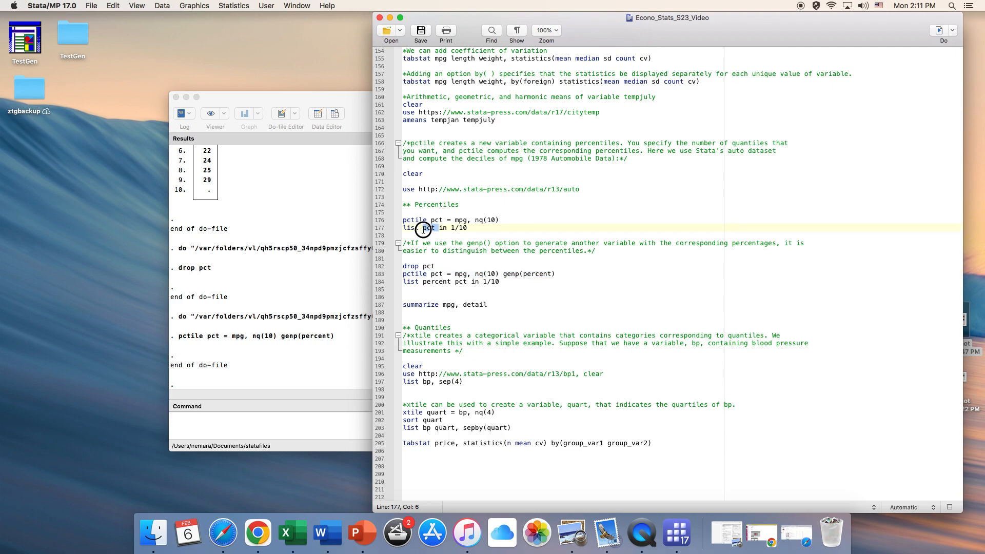
drag(467, 282, 416, 281)
drag(496, 281, 378, 281)
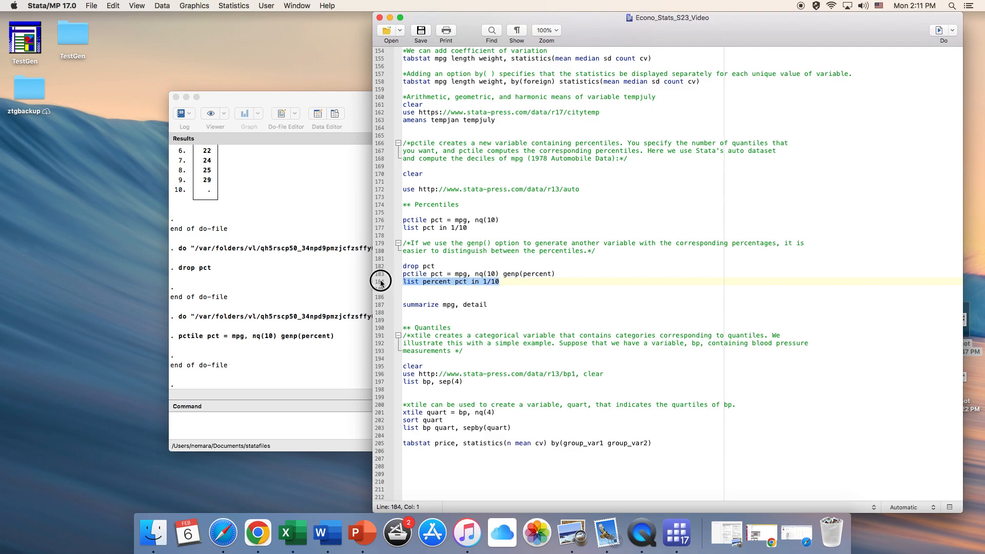
click(940, 31)
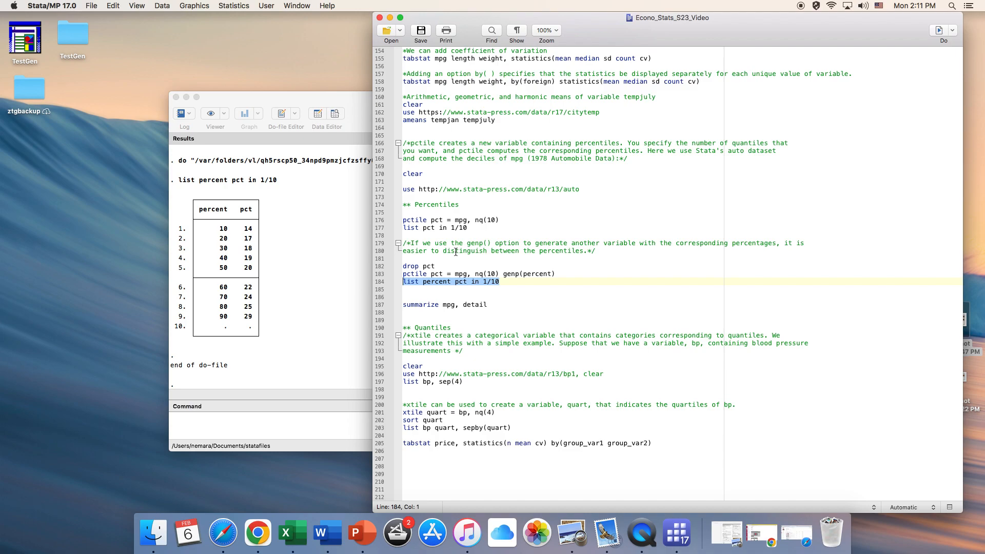
- Run summarize mpg, detail and review the skewness and kurtosis in its output
scroll(456, 252, down, 5)
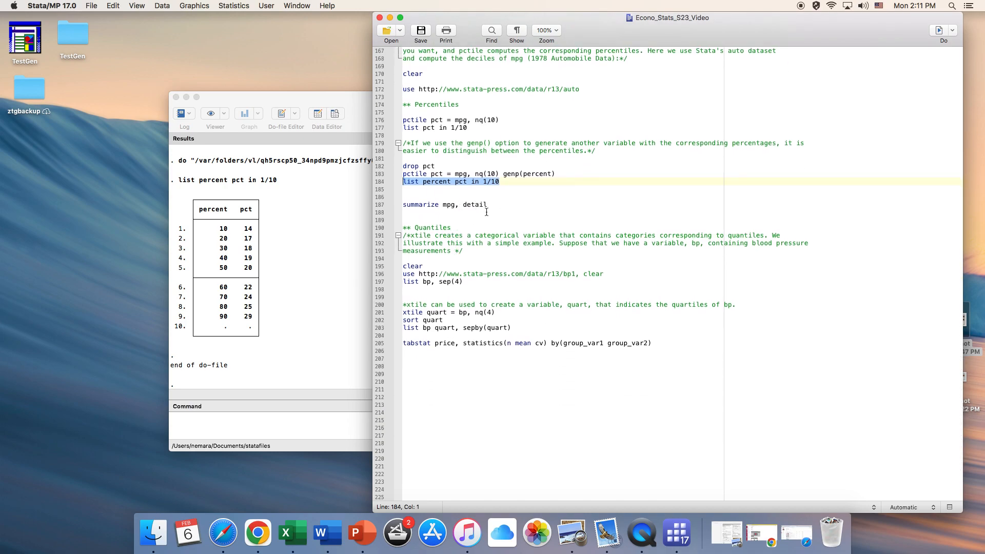
drag(488, 205, 378, 208)
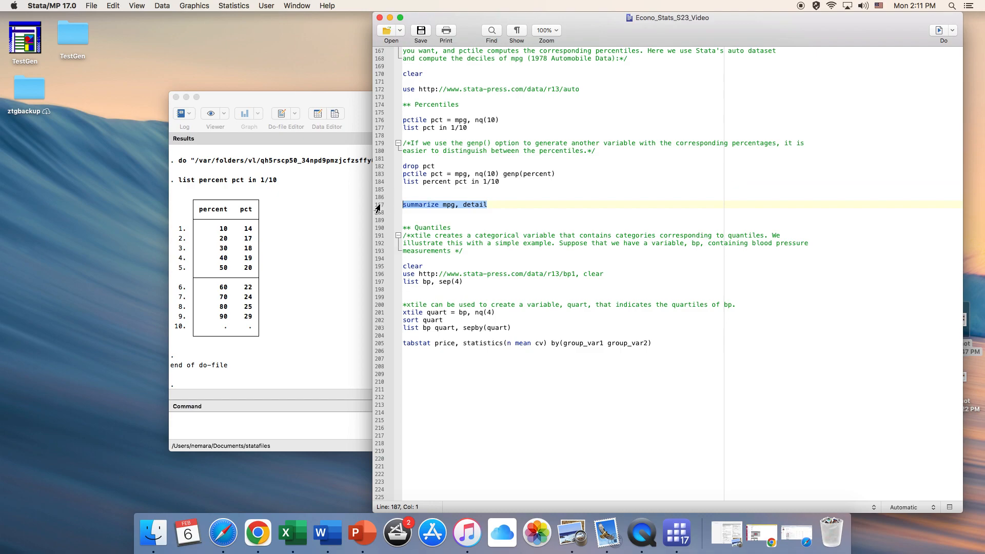
click(939, 32)
click(315, 299)
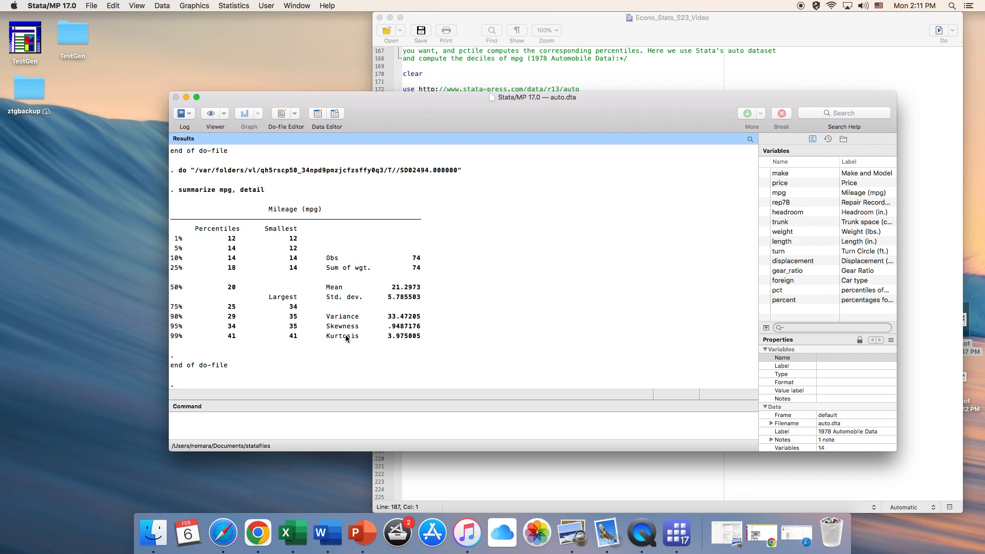
drag(324, 328, 362, 335)
click(374, 334)
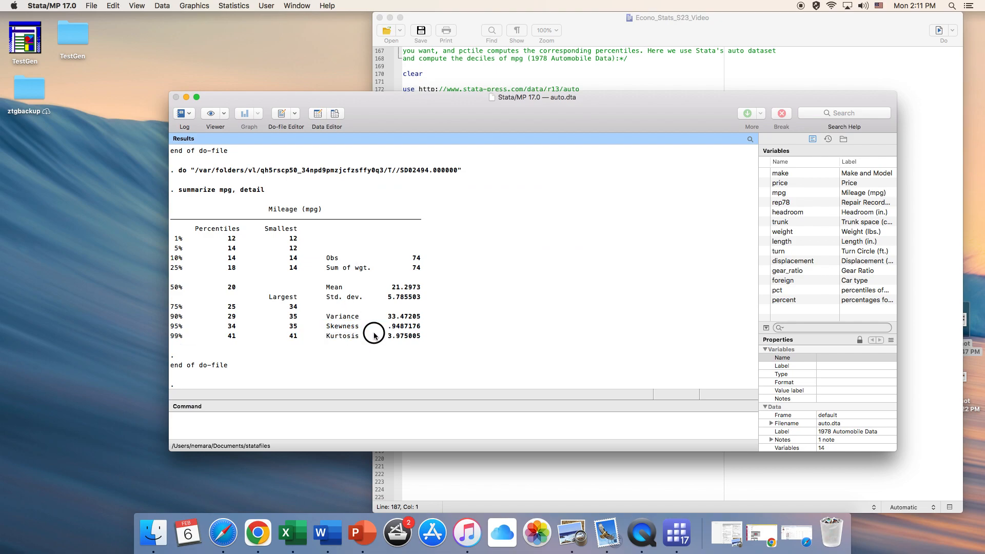